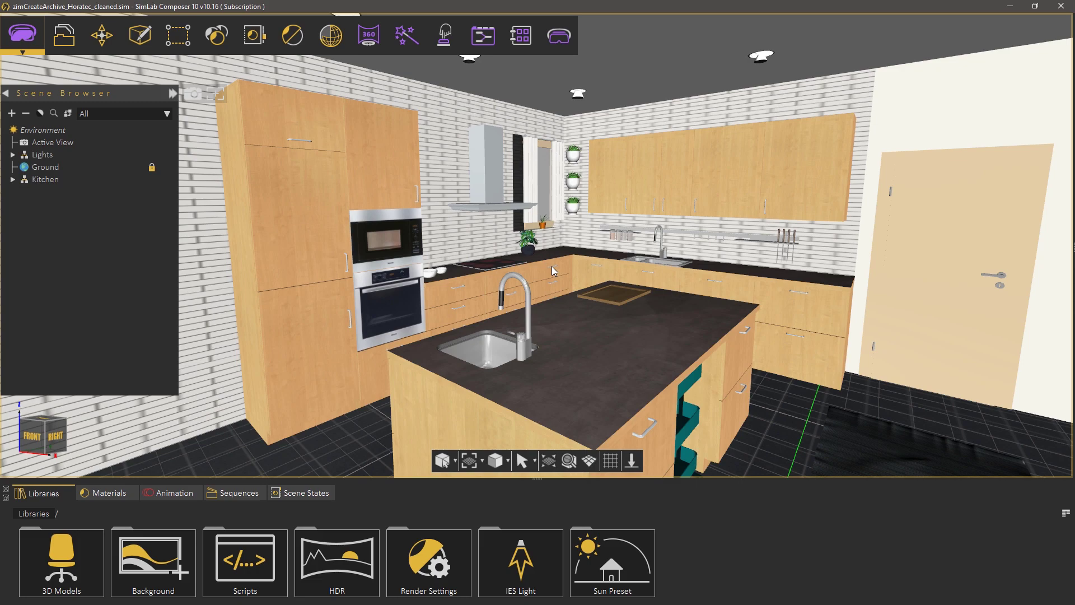
Step: Start the Door/Cabinet Animation tool for side cabinets and set the components to be identified by object name
middle_click_drag(552, 267, 600, 325)
scroll(556, 308, "up", 3)
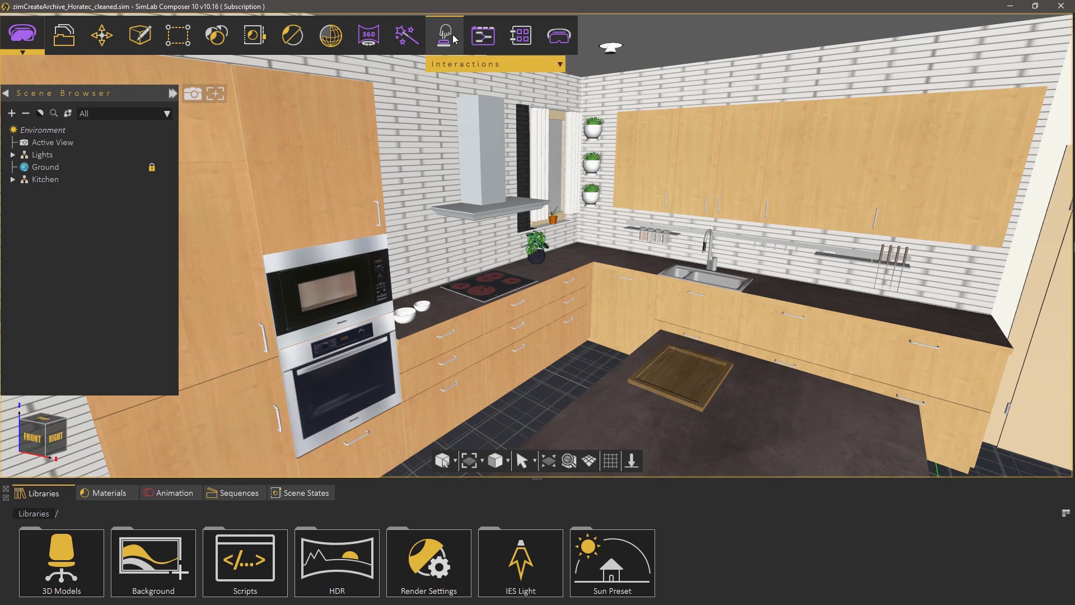
left_click(445, 34)
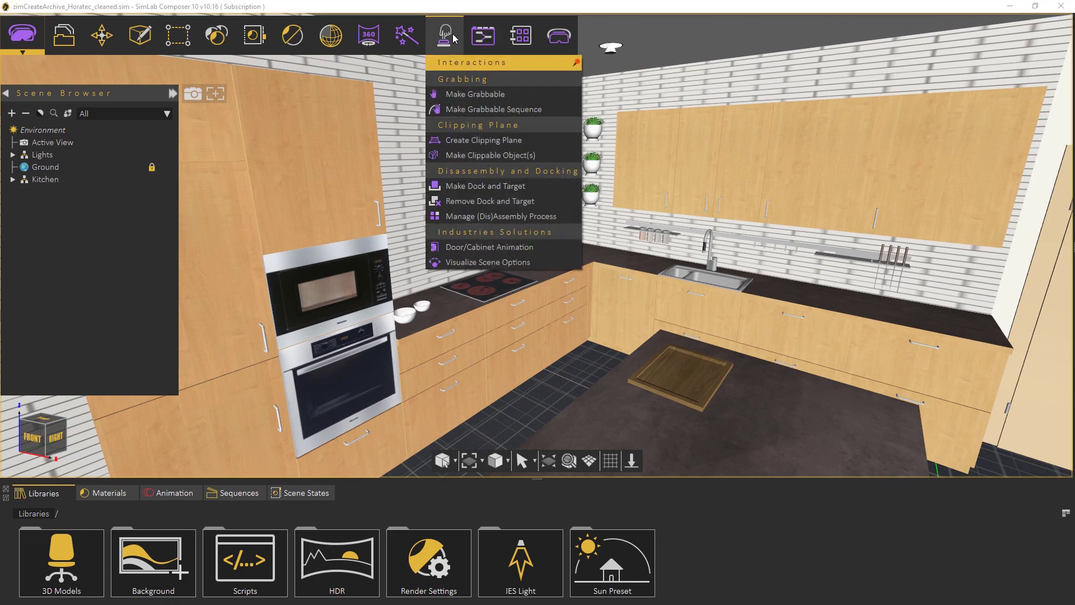
left_click(486, 247)
left_click(499, 266)
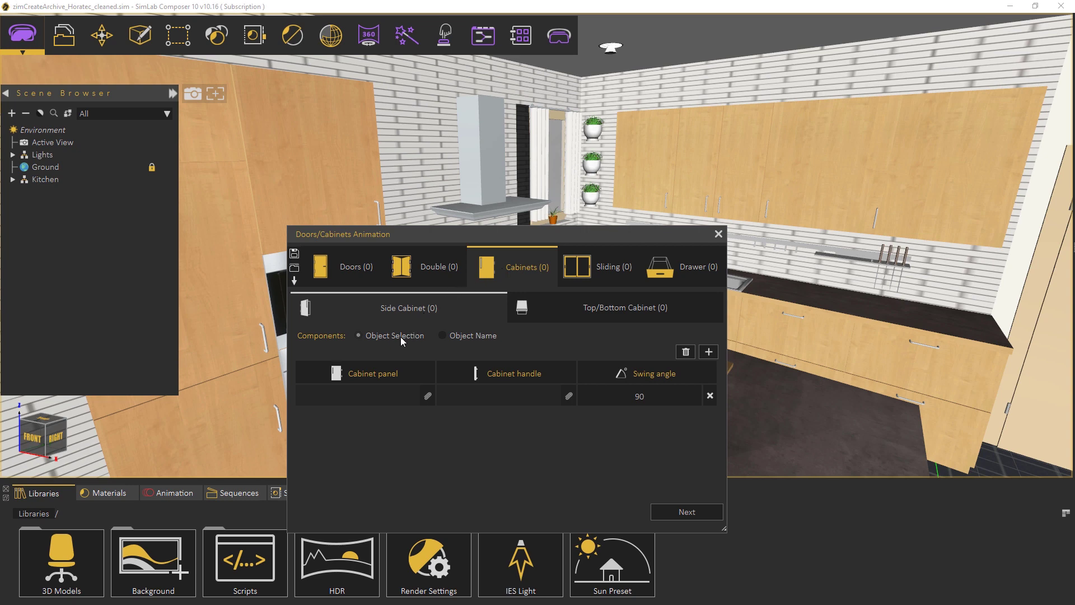
left_click(484, 336)
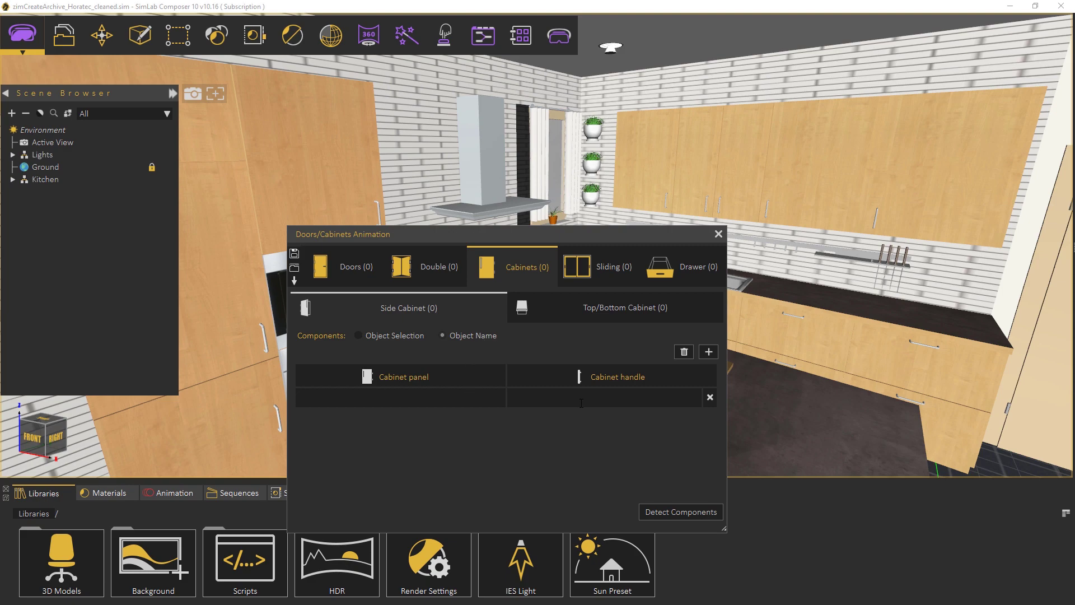
Step: Examine how the panels and handles of the tall left cabinets and the upper wall cabinets are named in the scene tree
left_click_drag(438, 238, 627, 173)
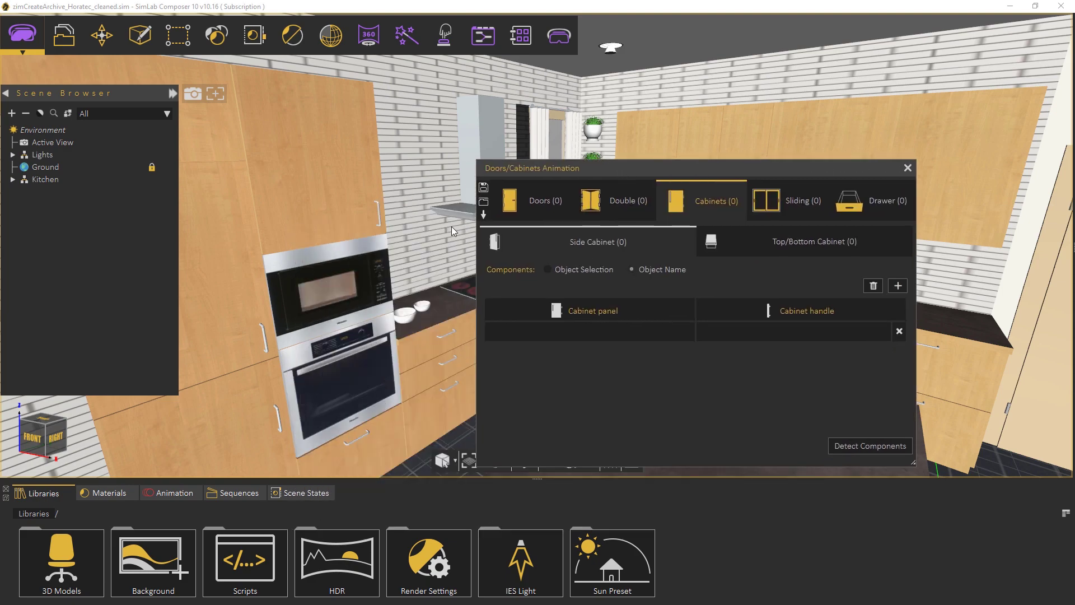
scroll(411, 243, "up", 2)
left_click(241, 241)
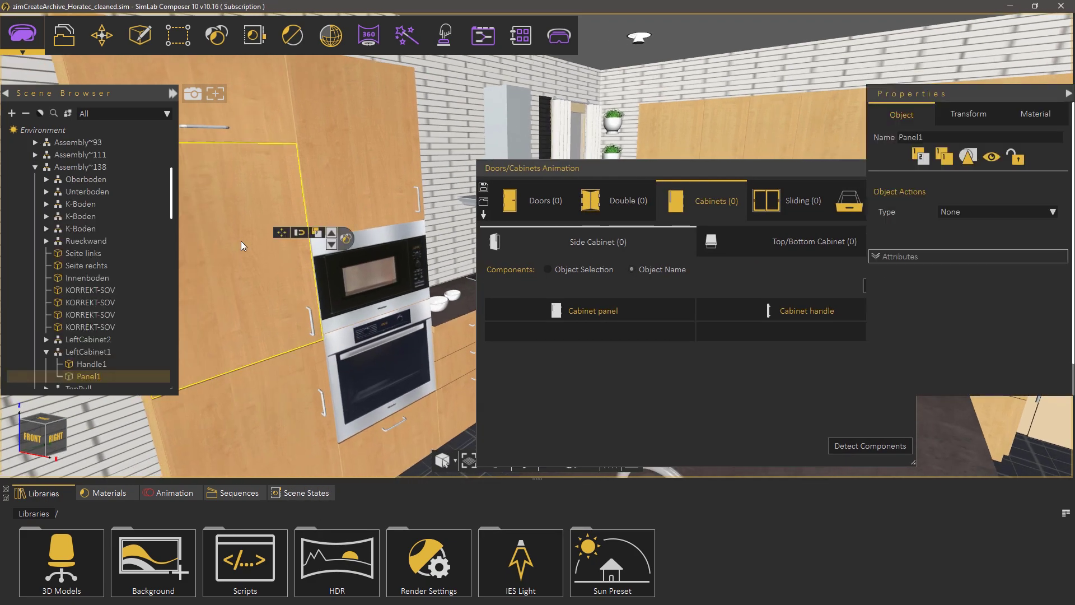
left_click(96, 366)
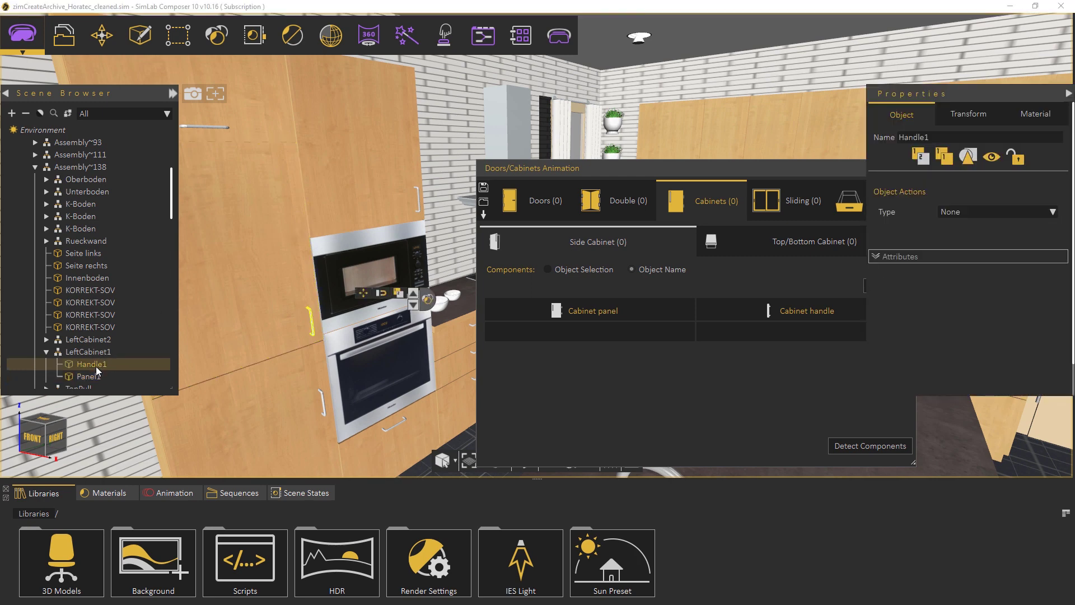
left_click(361, 163)
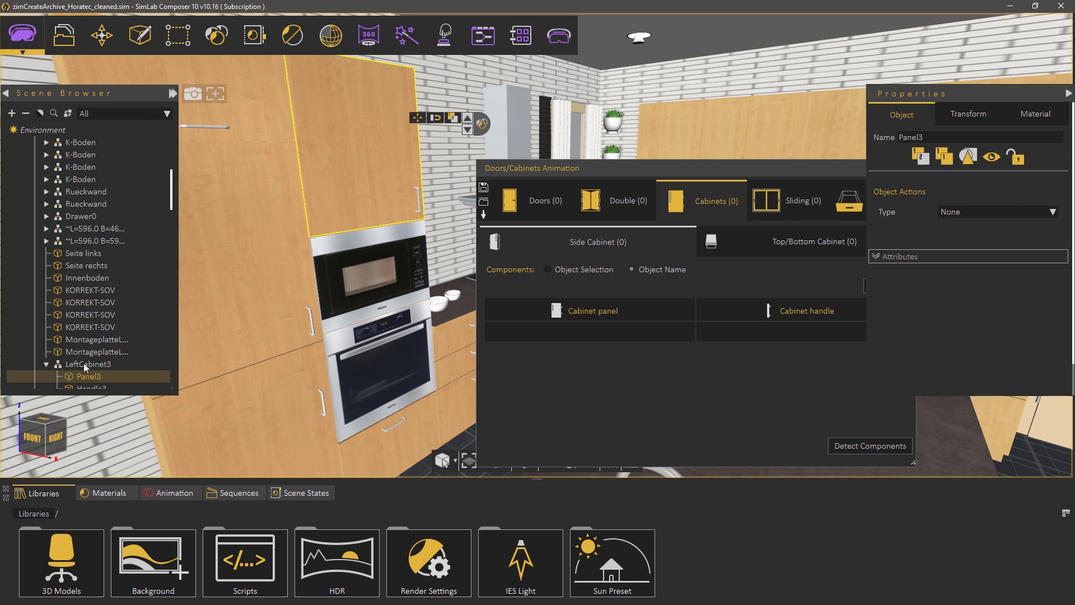
scroll(90, 365, "down", 1)
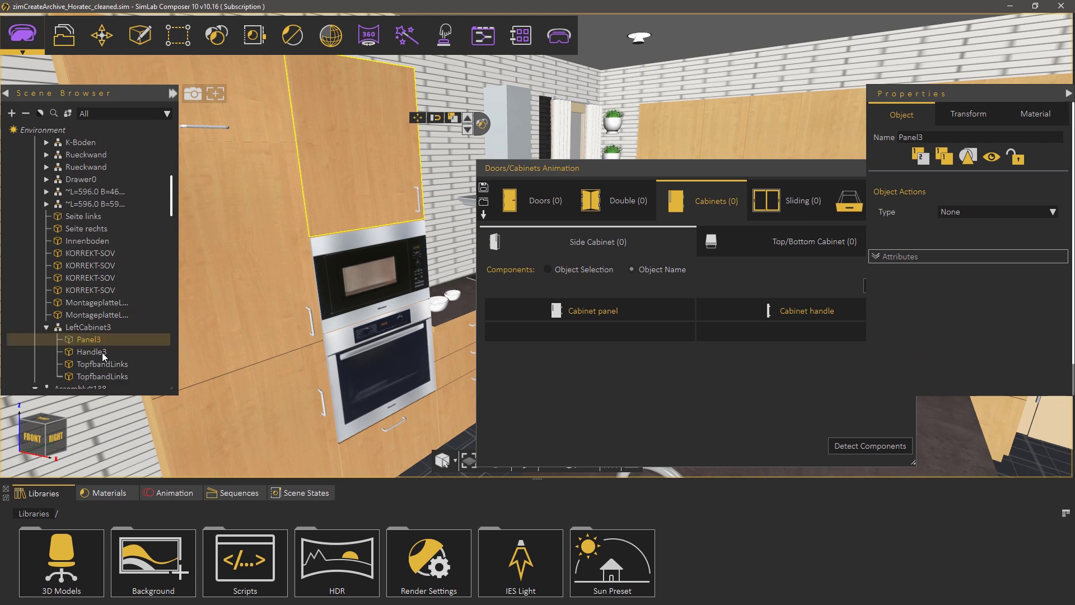
left_click(102, 351)
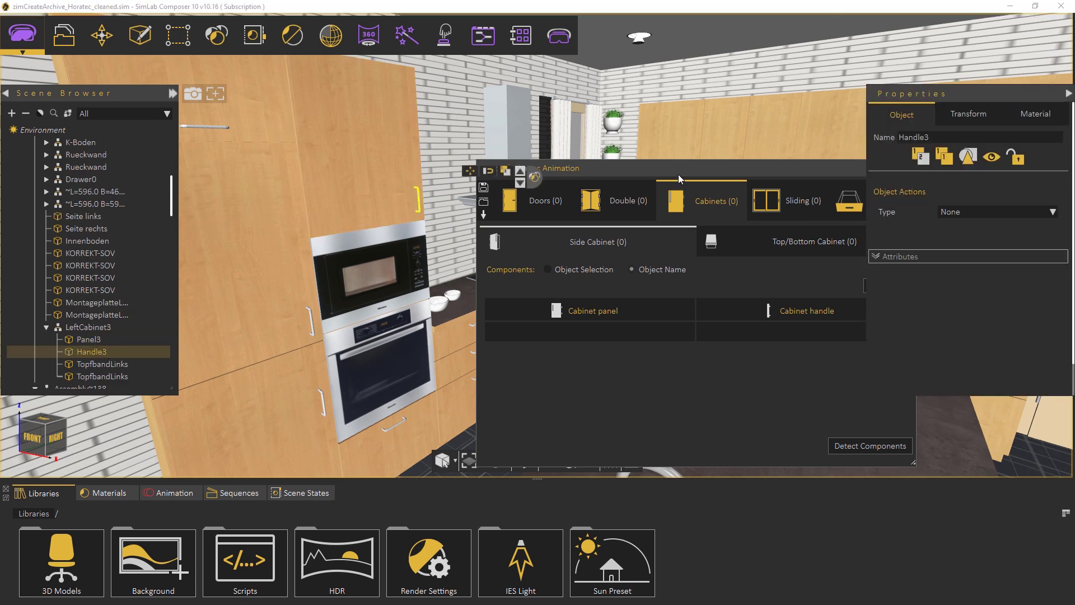
left_click_drag(675, 176, 417, 255)
scroll(772, 187, "up", 3)
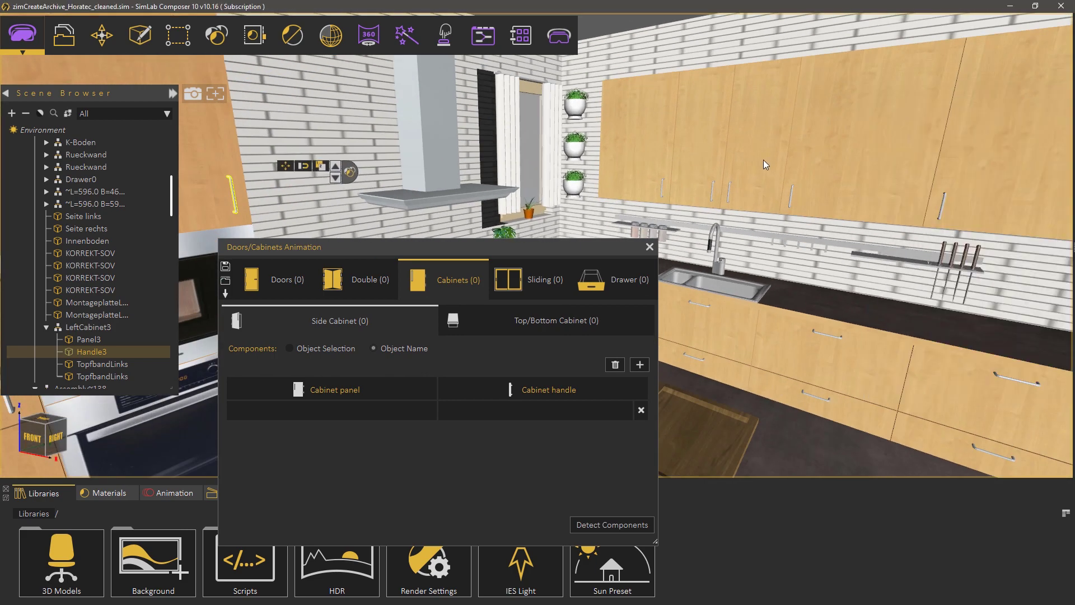
left_click(764, 160)
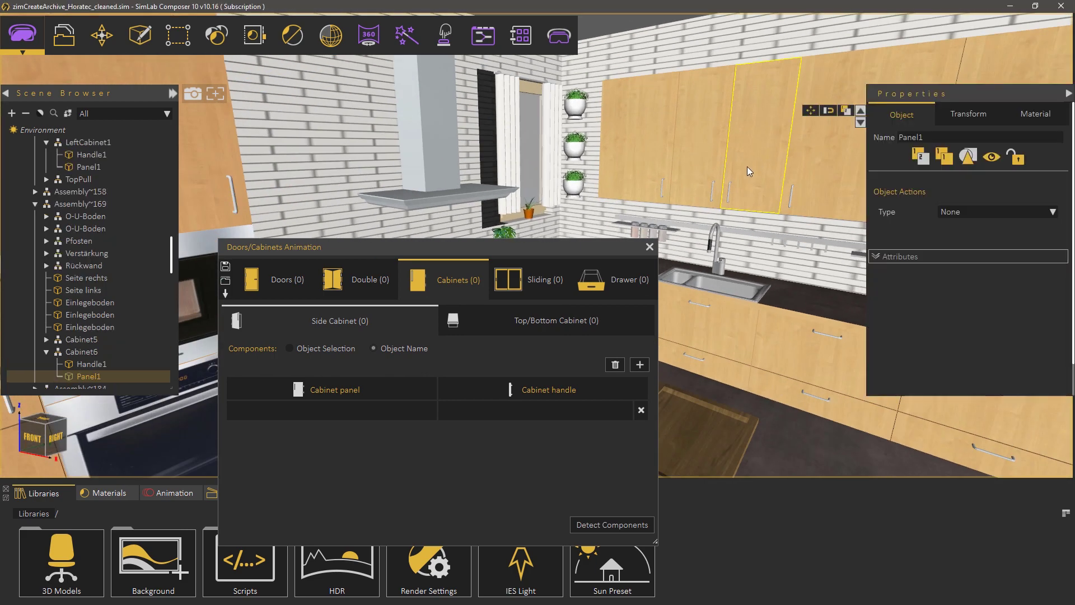
left_click(98, 365)
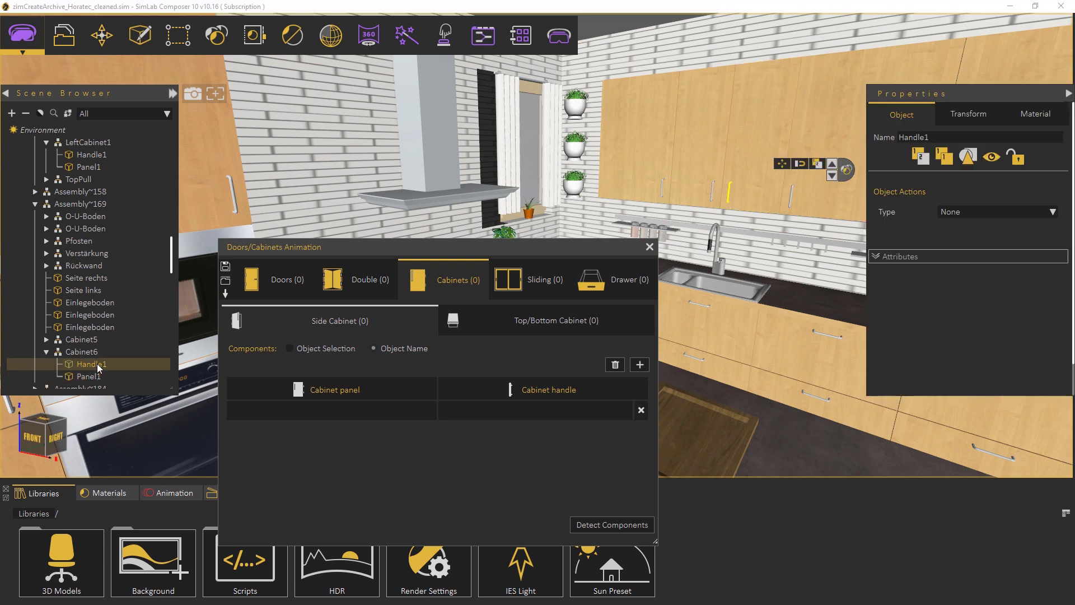
Step: Detect the side cabinets using "cabinet" as the panel name and "handle" as the handle name
left_click(335, 403)
type("cabinet")
type("handle")
left_click(600, 516)
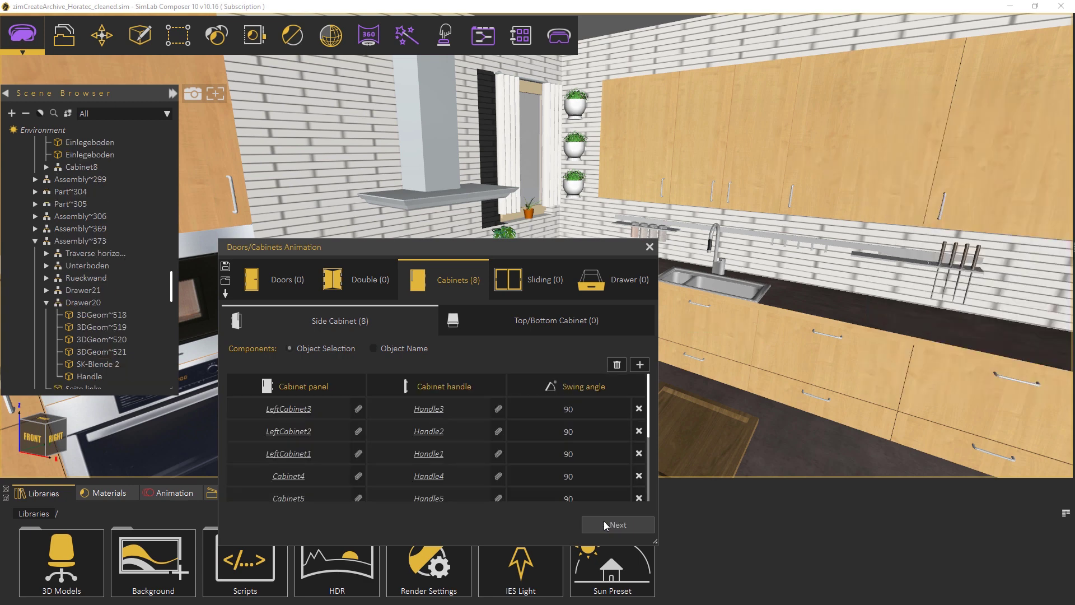
Step: Review the detected side cabinet list, checking the LeftCabinet3 and LeftCabinet2 panels and handles in the scene
scroll(558, 431, "down", 3)
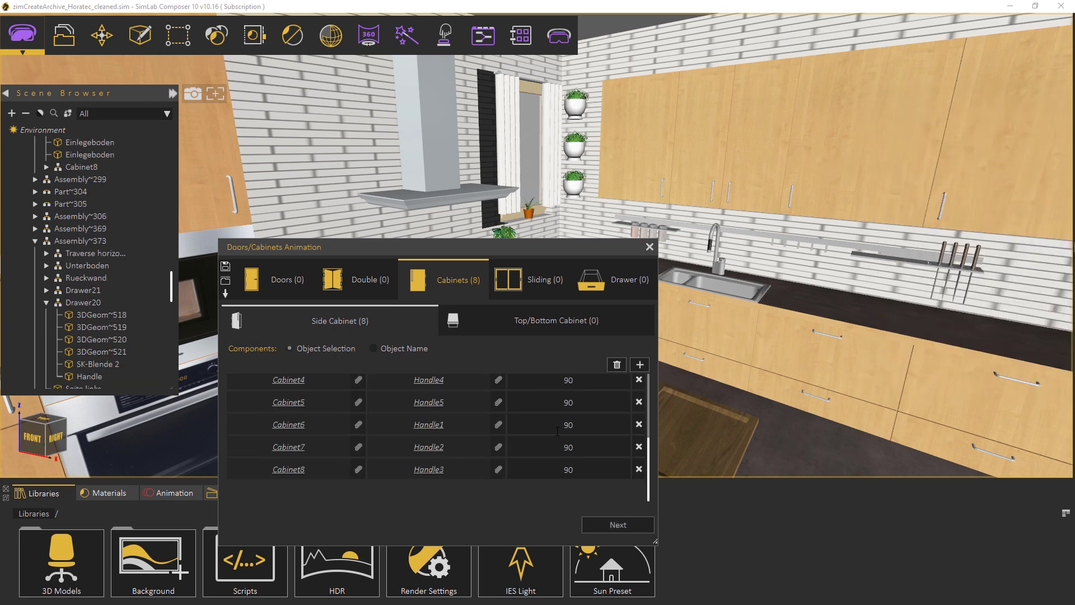
scroll(557, 430, "up", 3)
left_click(275, 410)
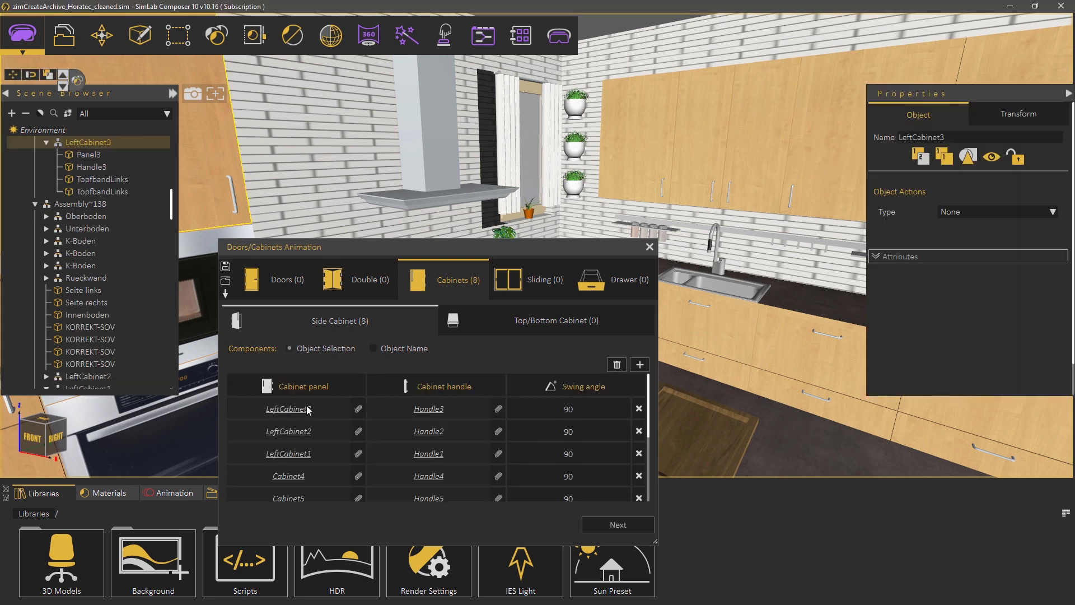
left_click(428, 409)
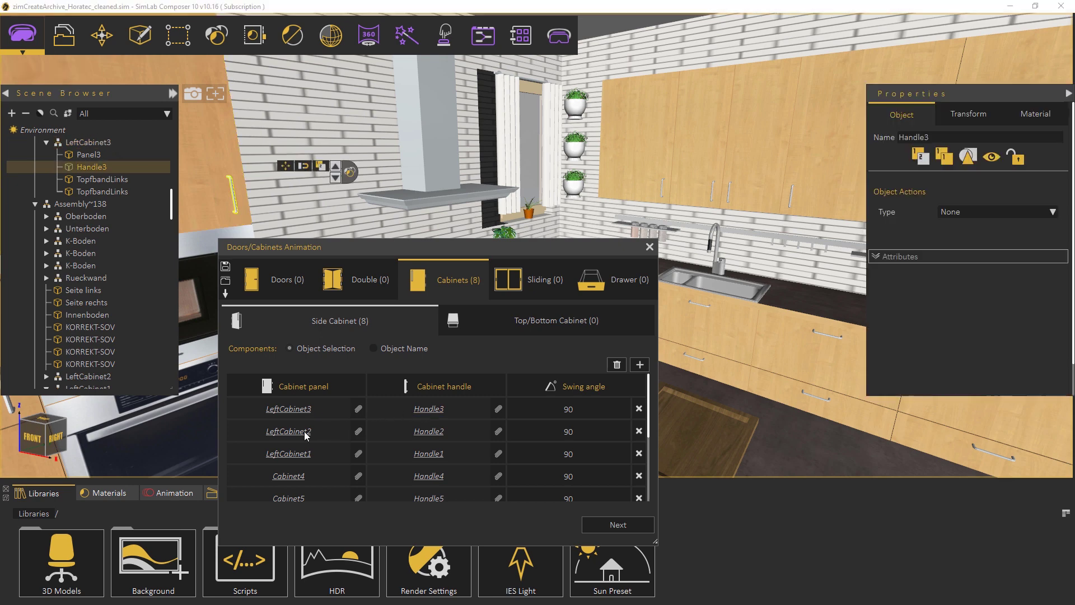
left_click(302, 433)
left_click(430, 432)
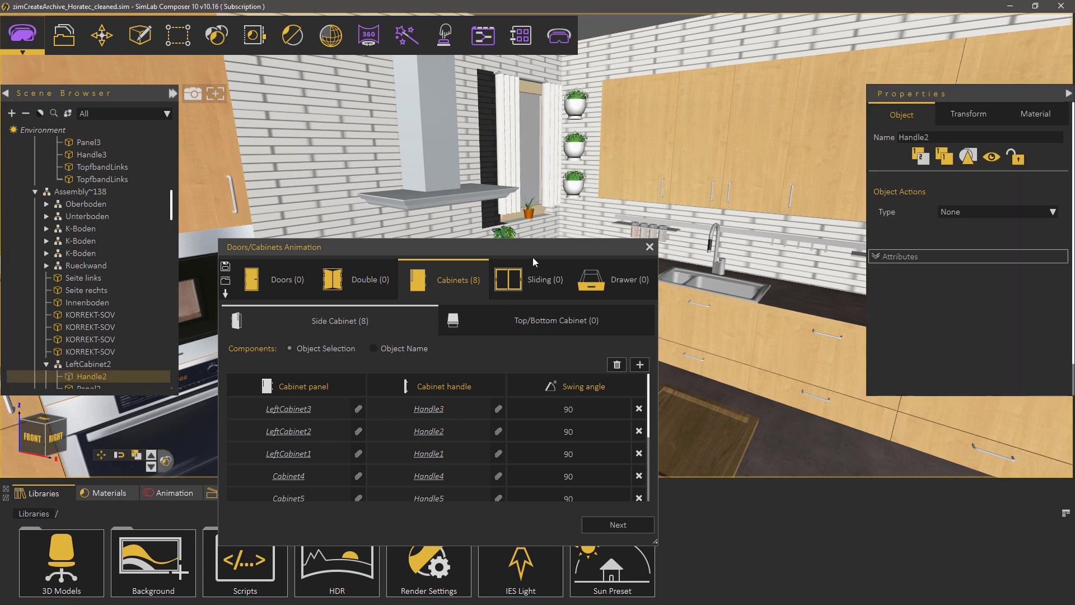
Step: Examine the object names of the pull-open cabinet beside the sink and the one atop the tall unit, including their handles
left_click_drag(536, 250, 456, 214)
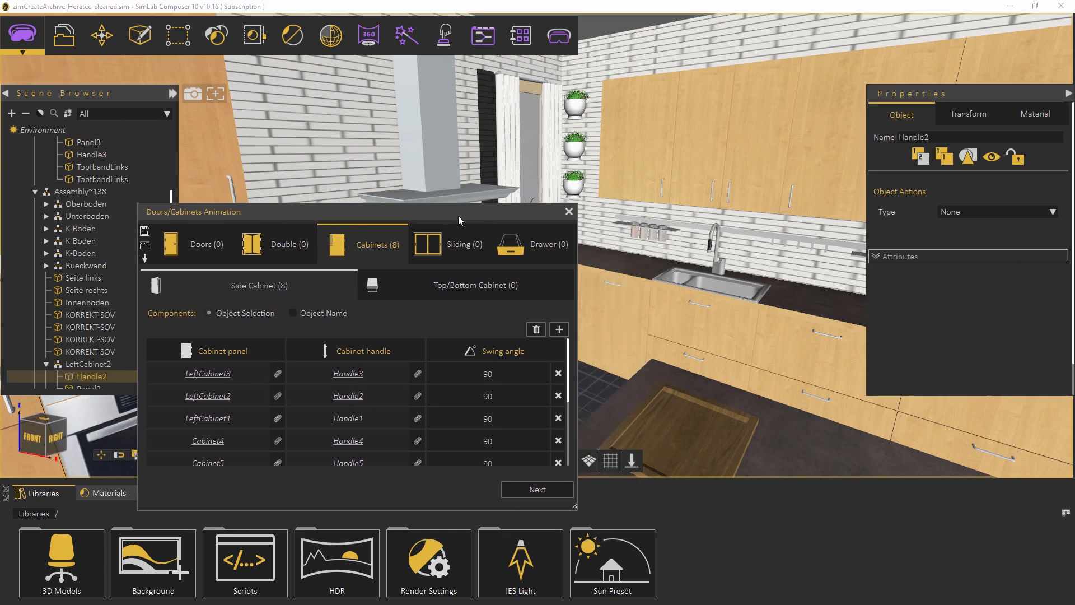
left_click(633, 303)
middle_click_drag(640, 308, 691, 346)
scroll(691, 346, "up", 1)
scroll(81, 186, "up", 1)
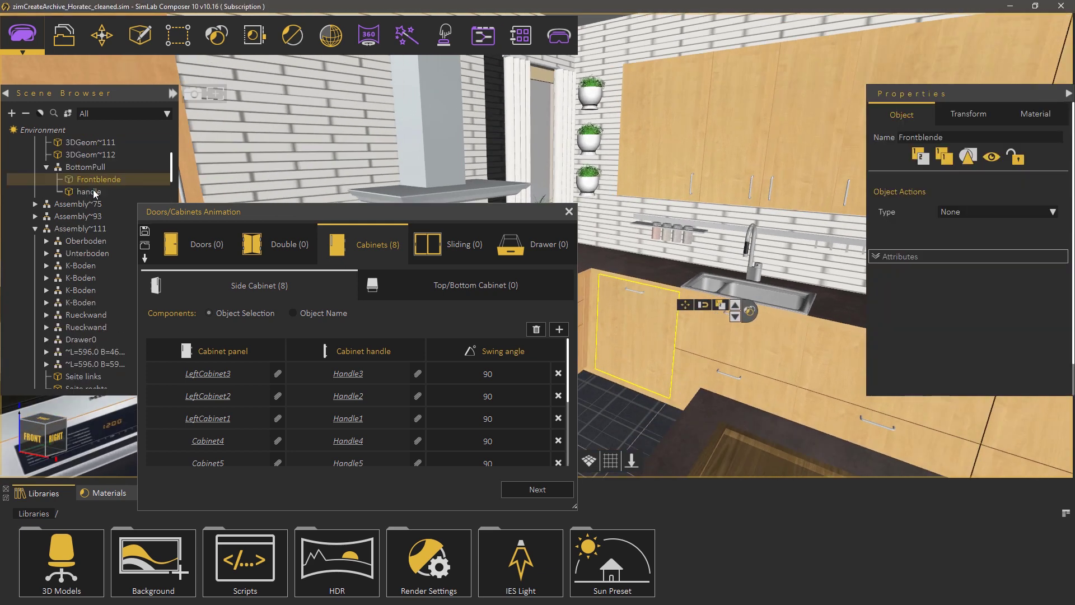
left_click(91, 191)
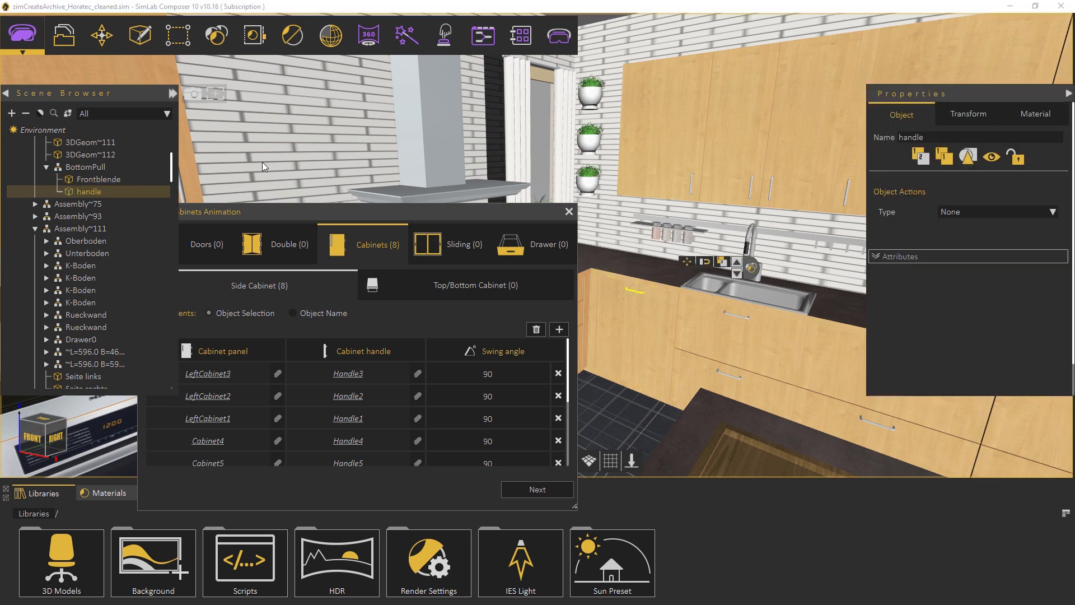
middle_click_drag(291, 160, 363, 166)
left_click_drag(495, 218, 793, 264)
middle_click_drag(402, 174, 415, 176)
left_click_drag(415, 176, 311, 163)
left_click(312, 163)
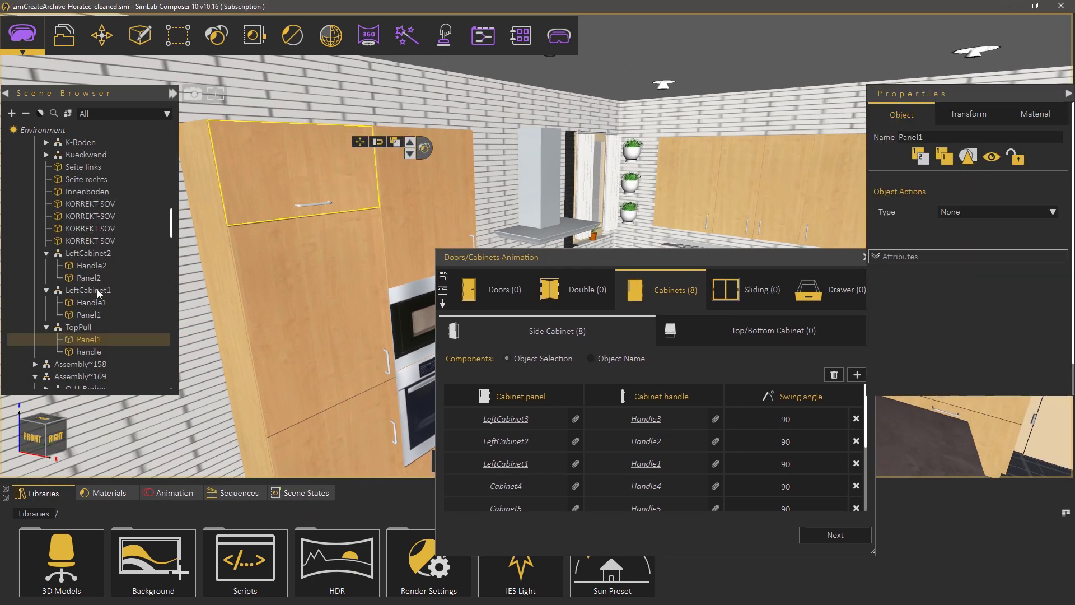
left_click(90, 352)
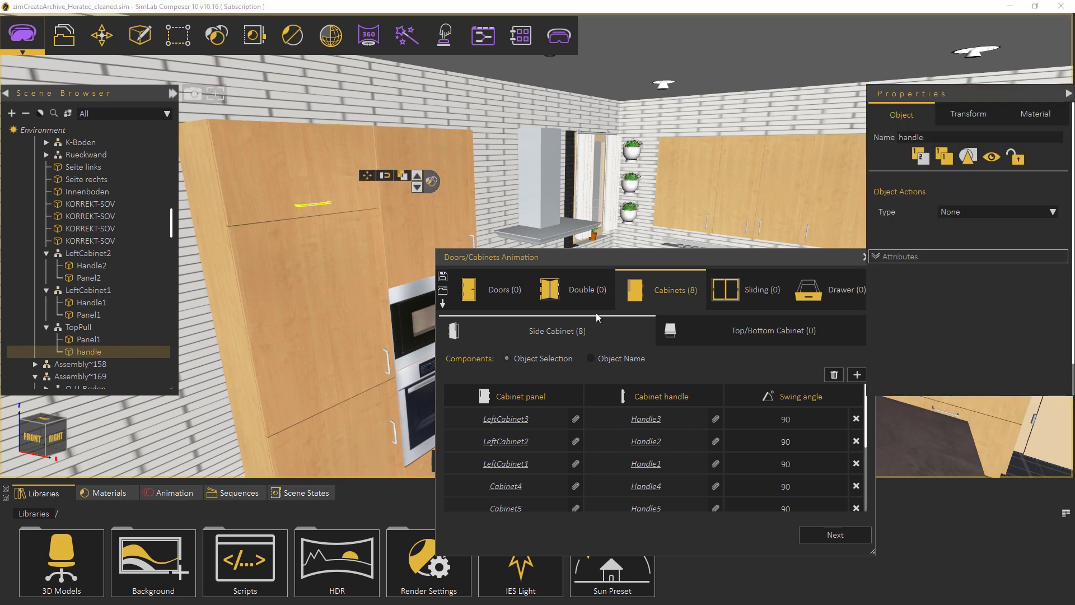
Step: Detect the top/bottom cabinets by object name, using "pull" for the panel and "handle" for the handle
left_click_drag(641, 257, 520, 152)
left_click(609, 227)
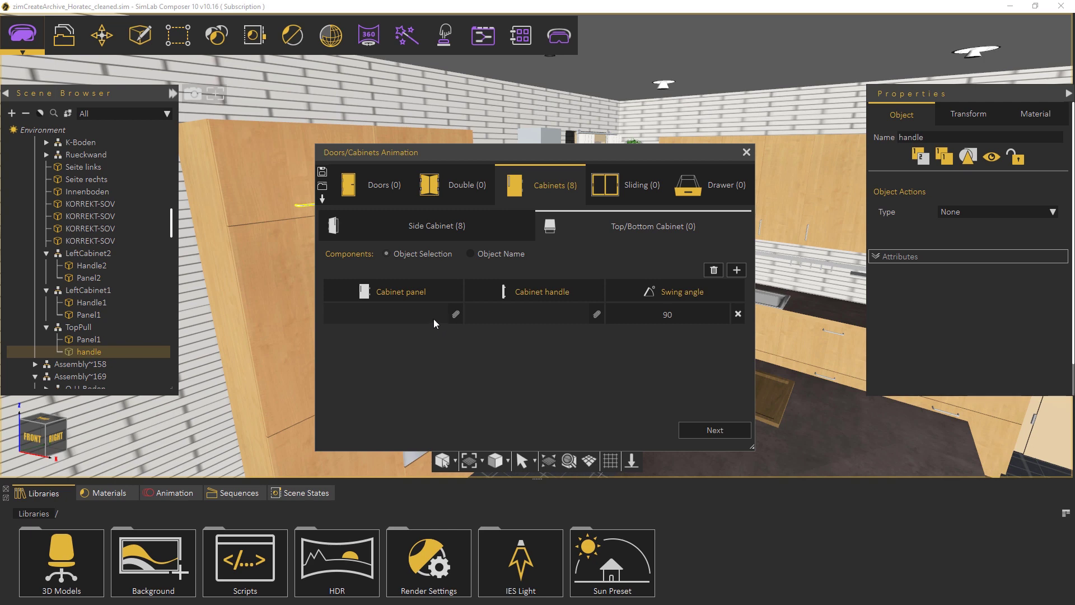
left_click(499, 254)
left_click(470, 315)
type("pull")
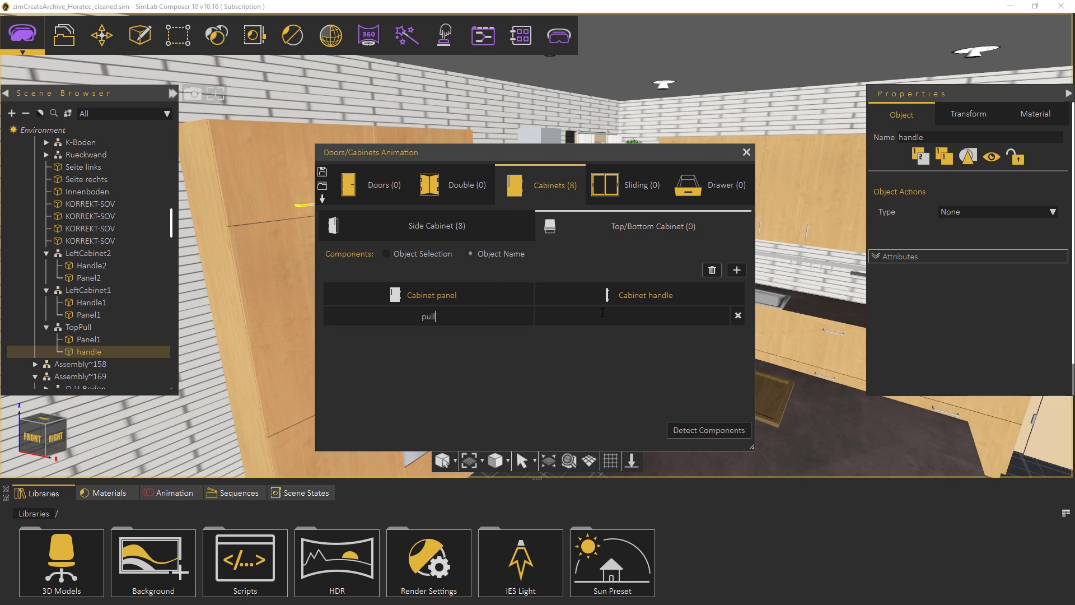
type("handle")
left_click(709, 430)
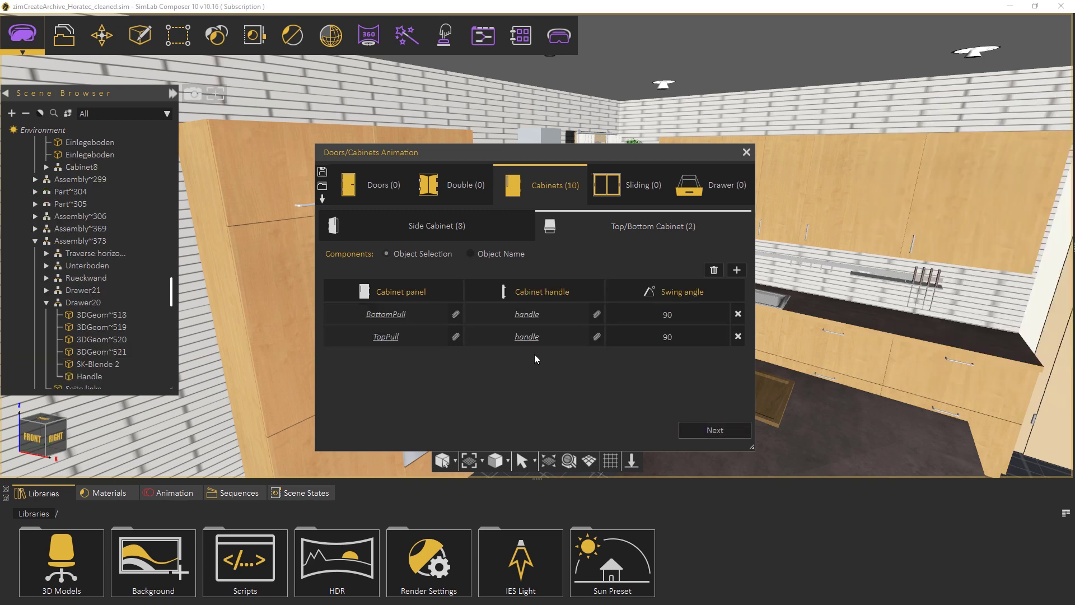
Step: Examine how the drawers below the sink and along the right-hand counter, and their handles, are named in the scene tree
left_click_drag(599, 160, 415, 172)
middle_click_drag(671, 271, 526, 279)
scroll(704, 327, "up", 3)
left_click(756, 332)
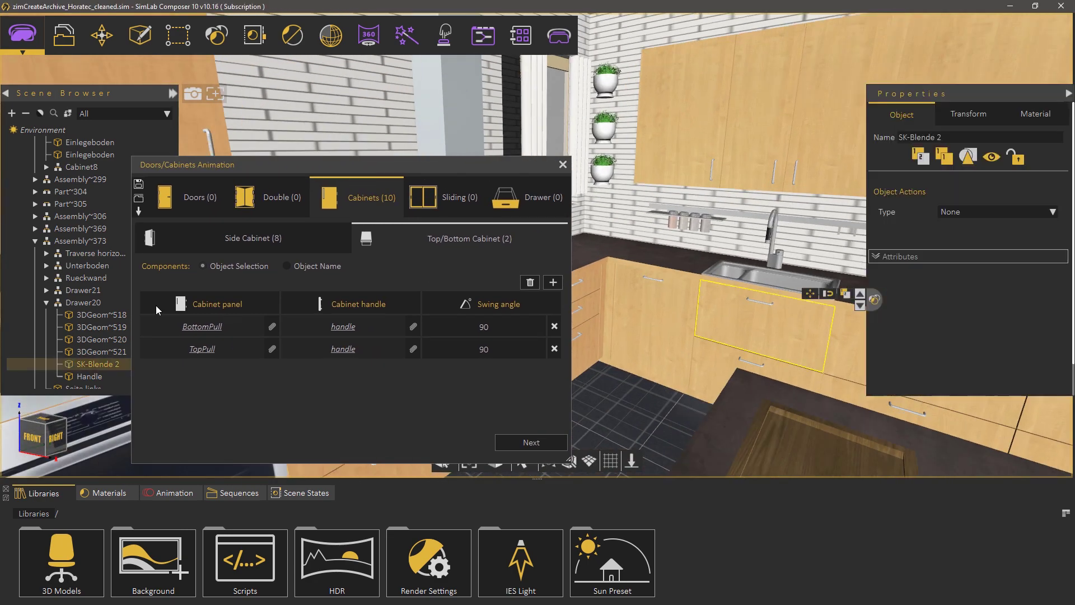
left_click(83, 301)
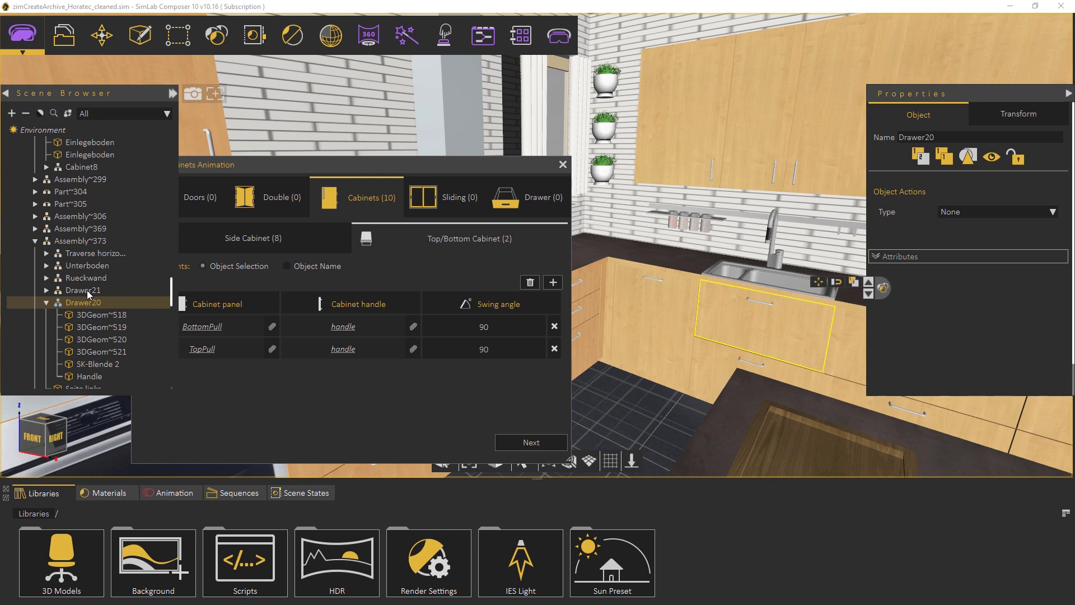
left_click(83, 290)
scroll(85, 298, "down", 1)
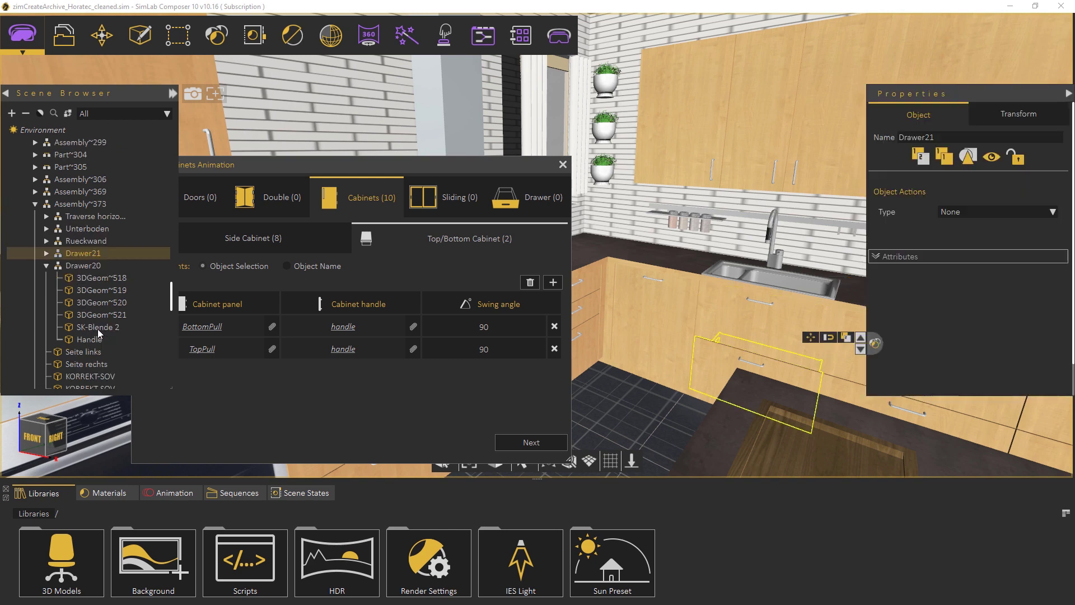
left_click(755, 302)
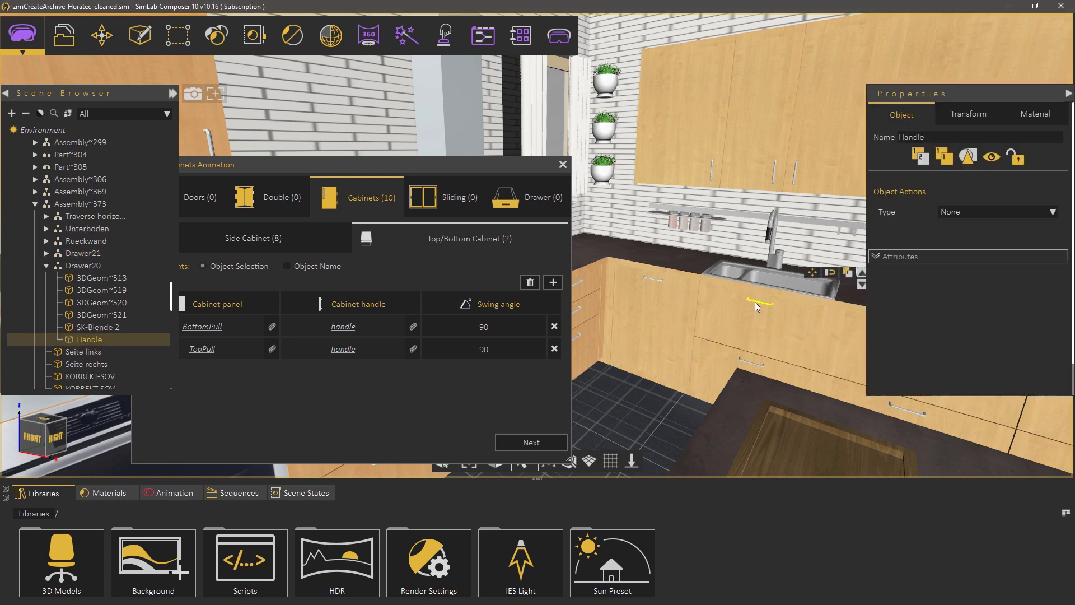
middle_click_drag(764, 314, 715, 299)
left_click_drag(775, 321, 802, 343)
left_click(802, 342)
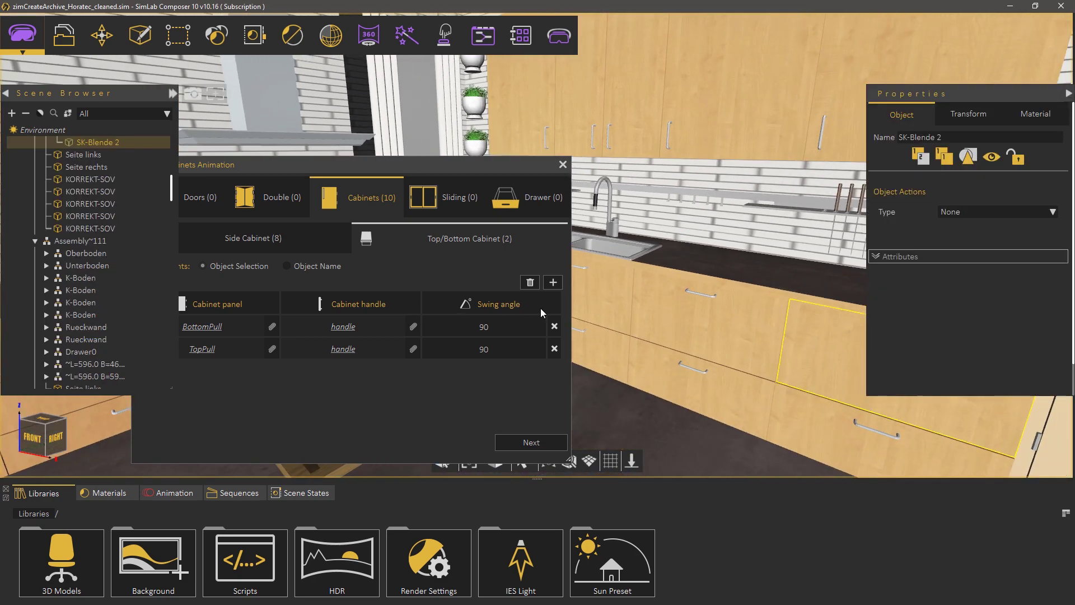
scroll(90, 207, "up", 2)
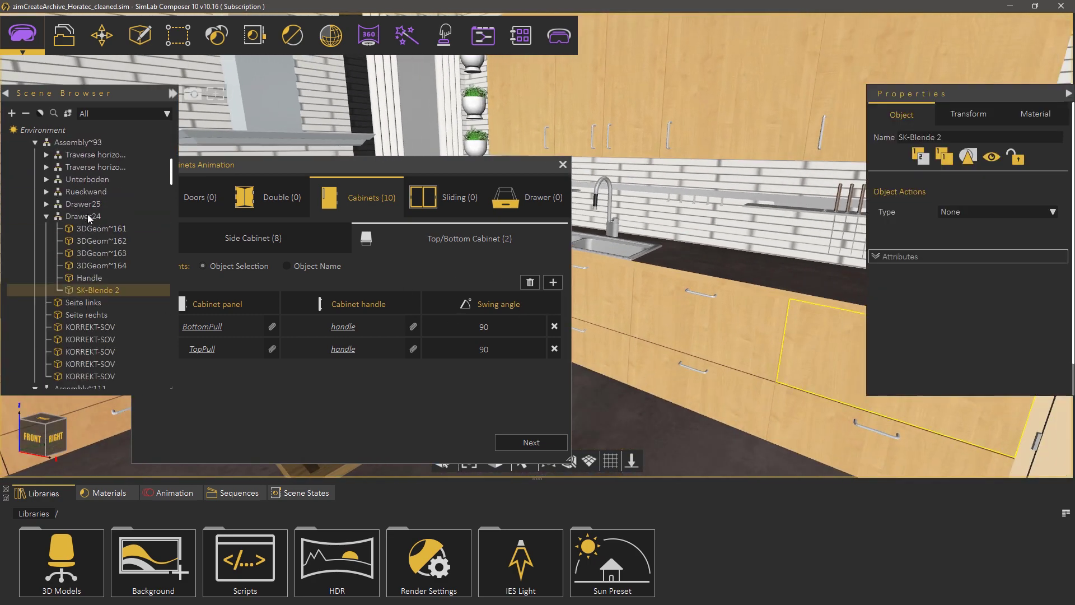
Step: Detect the drawers by object name, using "drawer" for the drawer and "handle" for the drawer handle
left_click_drag(445, 163, 513, 156)
left_click(587, 188)
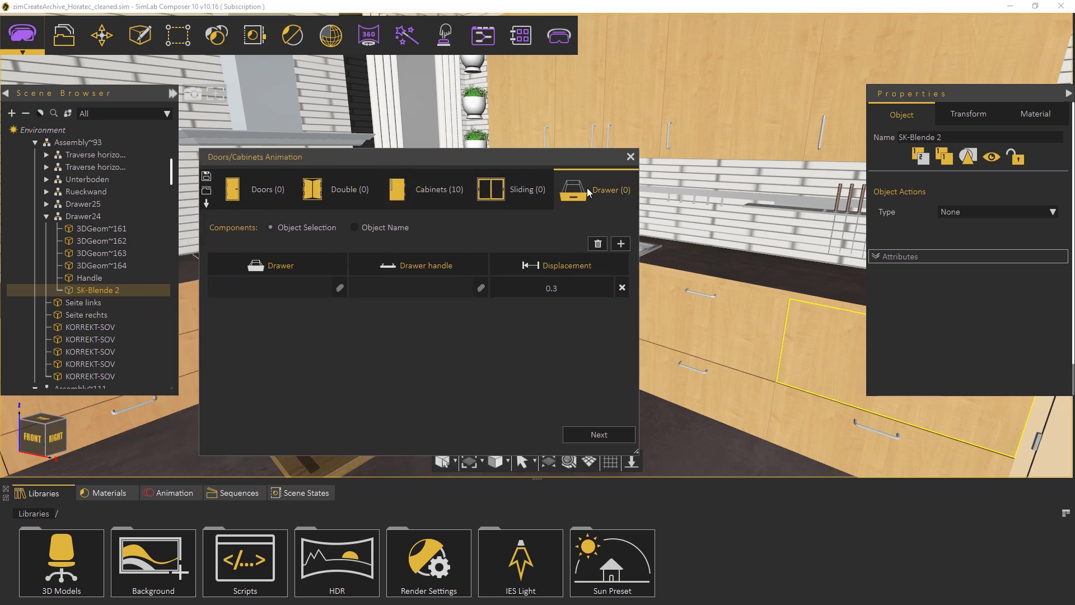
left_click(354, 227)
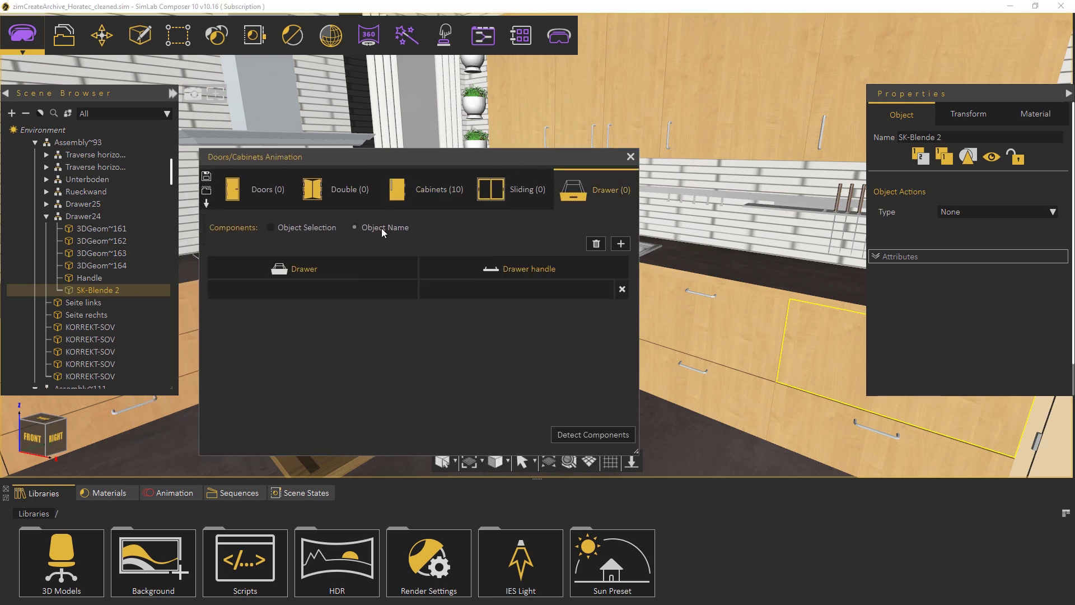
type("drawer")
type("handle")
left_click(573, 429)
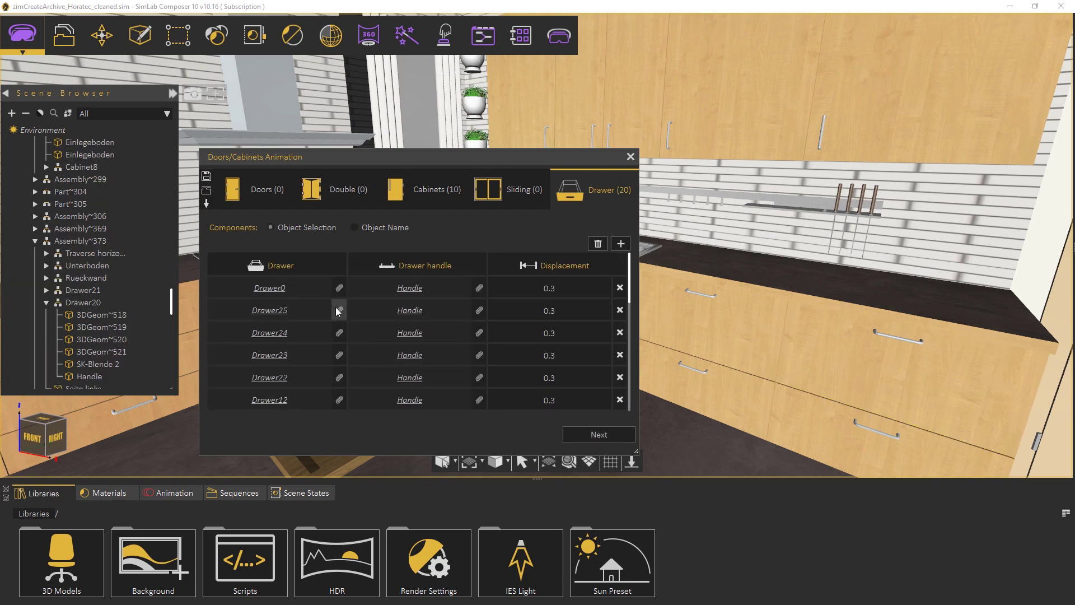
Step: Generate the cabinet and drawer animations with object-named sequences, reversed versions, and the sequences attached to the panels as actions
scroll(728, 308, "down", 3)
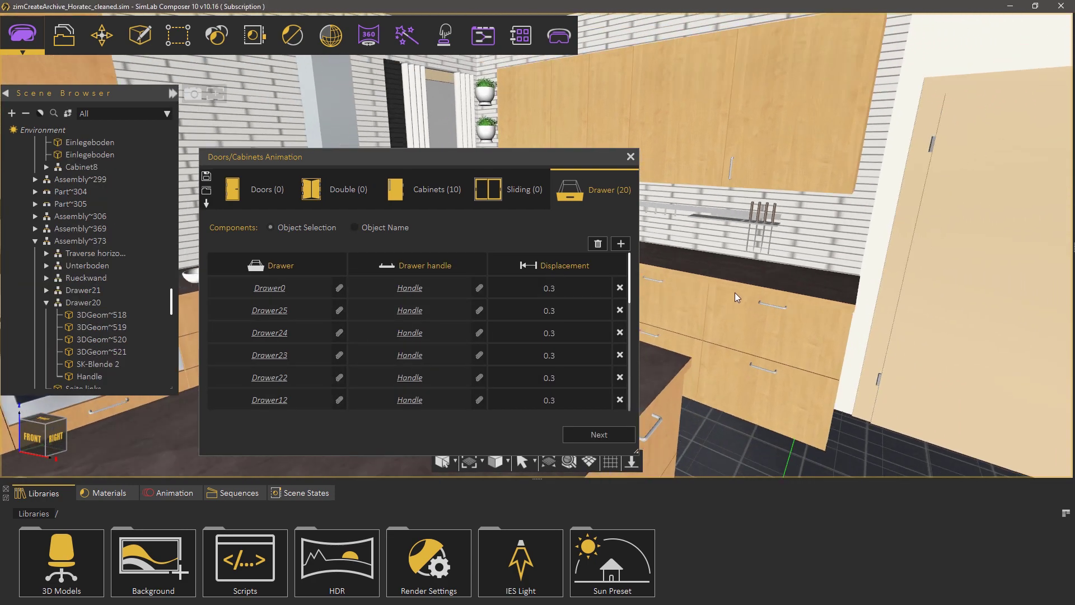
left_click(610, 435)
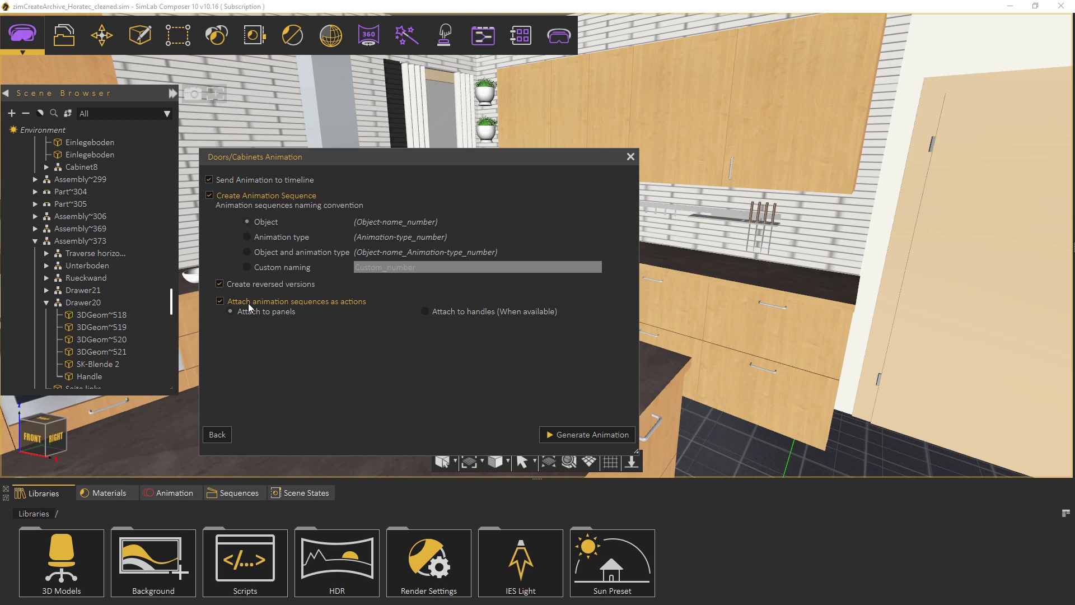
left_click(567, 435)
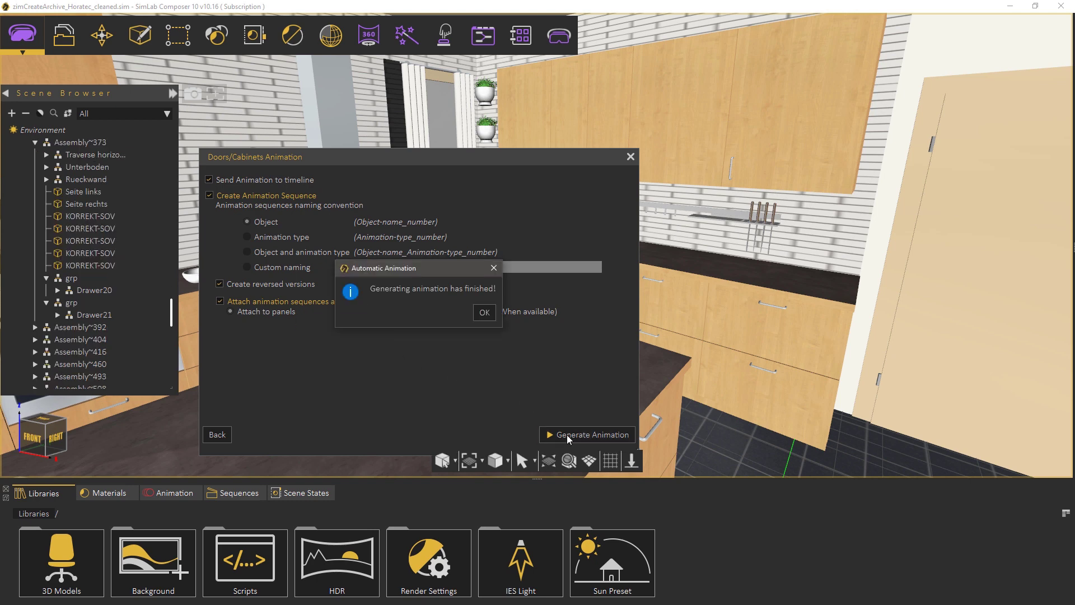
left_click(492, 315)
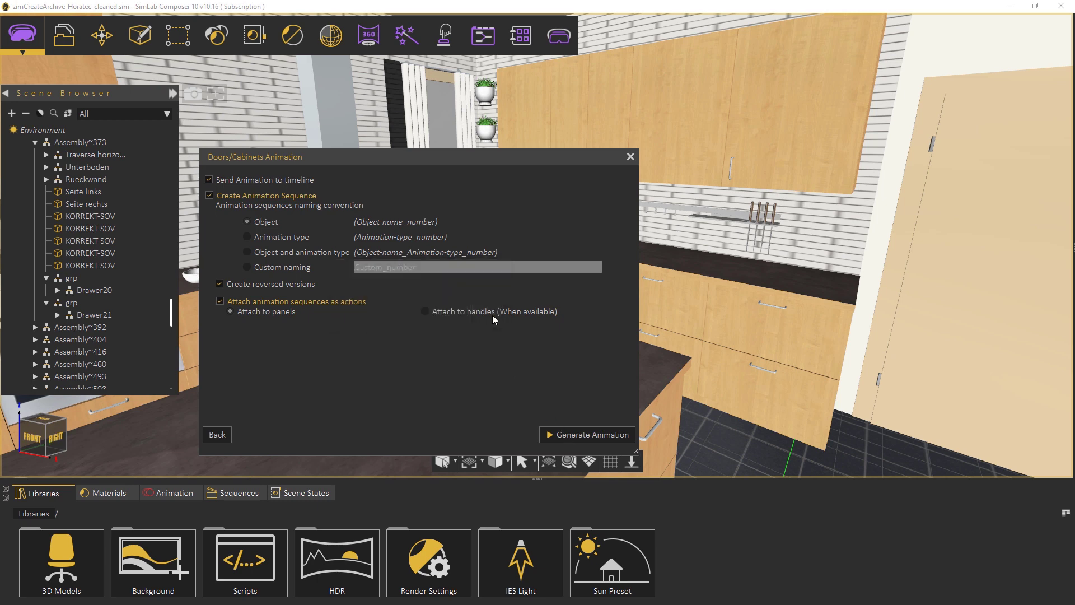
left_click(630, 157)
Step: Check the animation timeline tracks of the drawer fronts beside the oven, along the hob counter and below the back sink
scroll(620, 262, "down", 3)
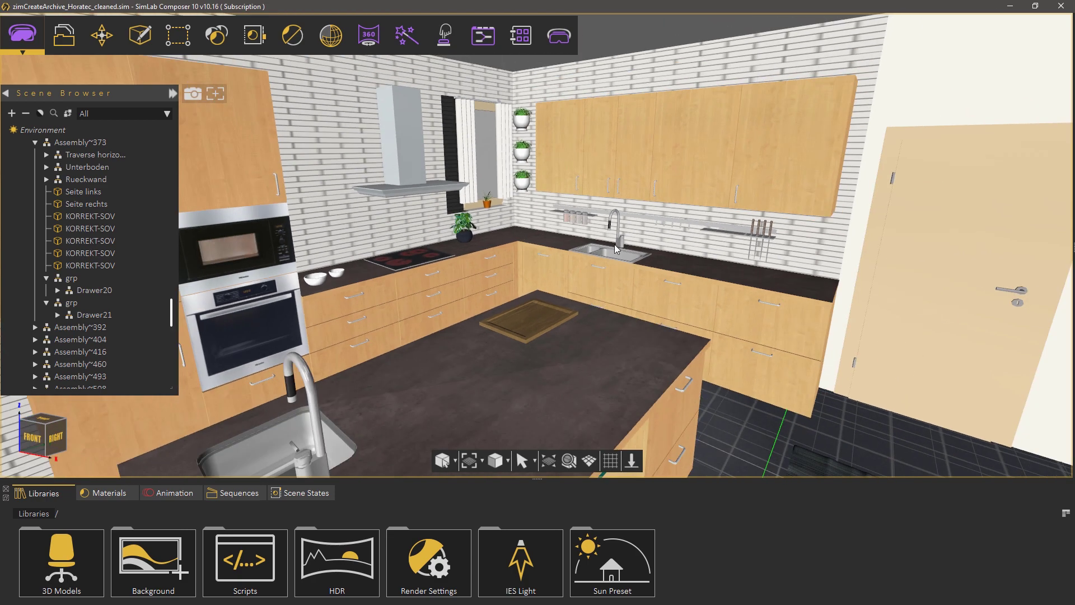
left_click(174, 493)
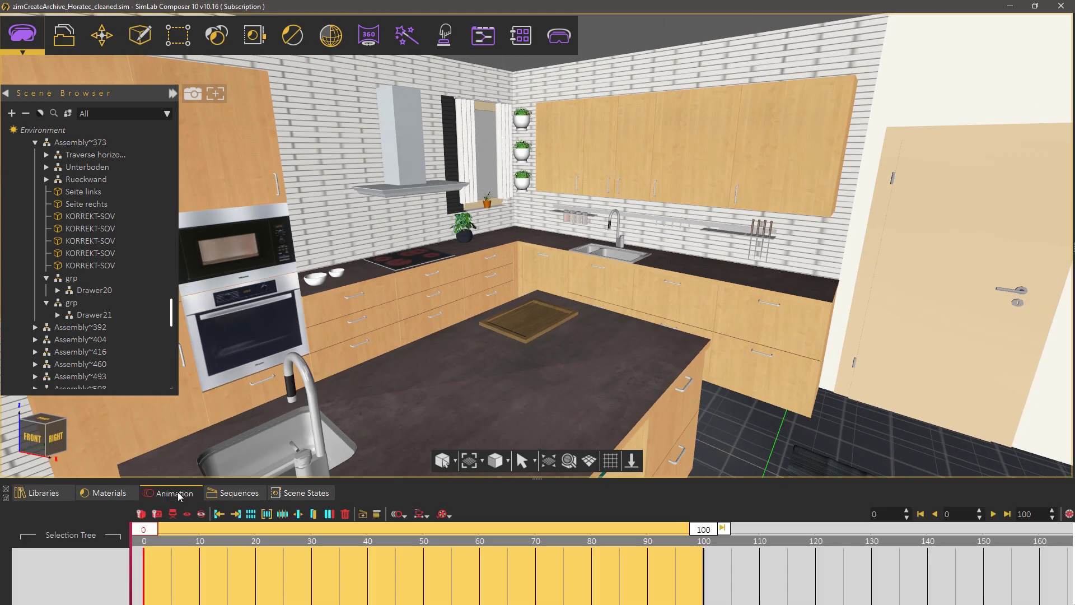
left_click(316, 335)
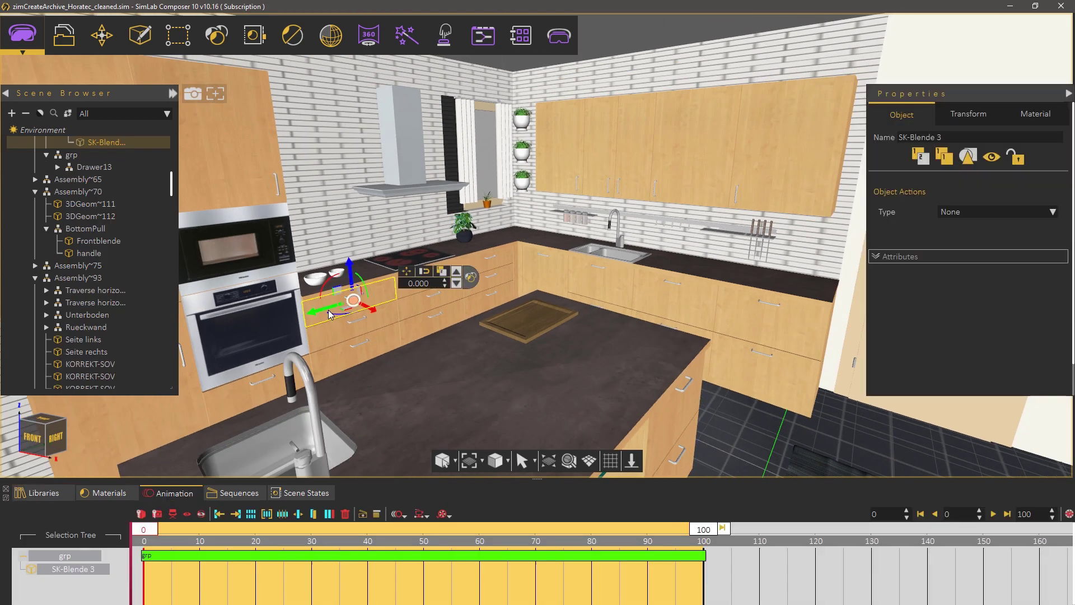
left_click(491, 277)
left_click(613, 288)
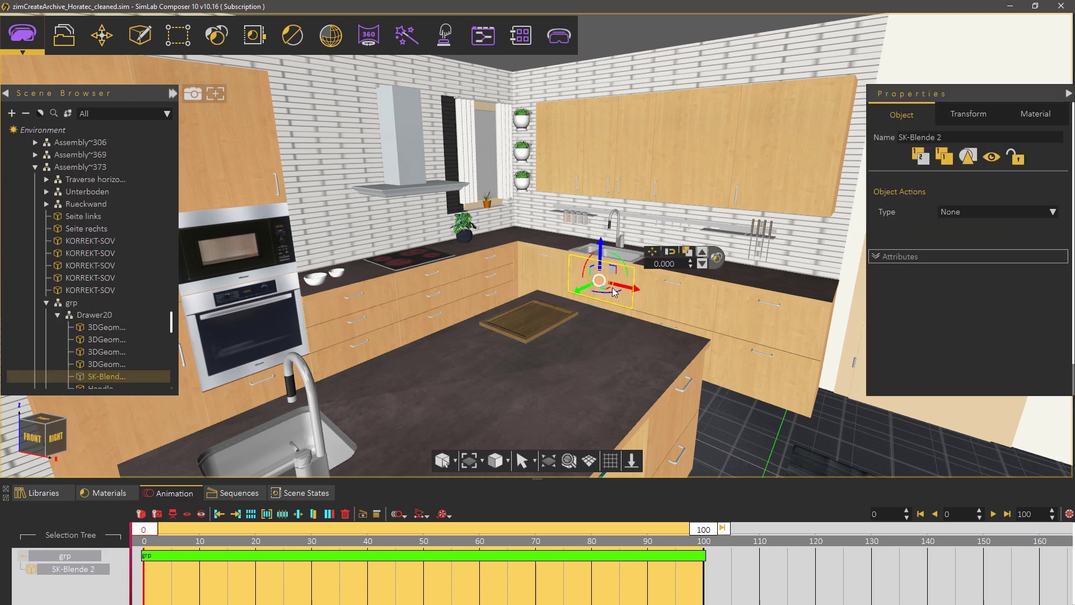
key("Escape")
Step: Preview the cabinets and drawers opening by scrubbing the animation to frame 42, then return it to frame 0
left_click_drag(154, 532, 382, 539)
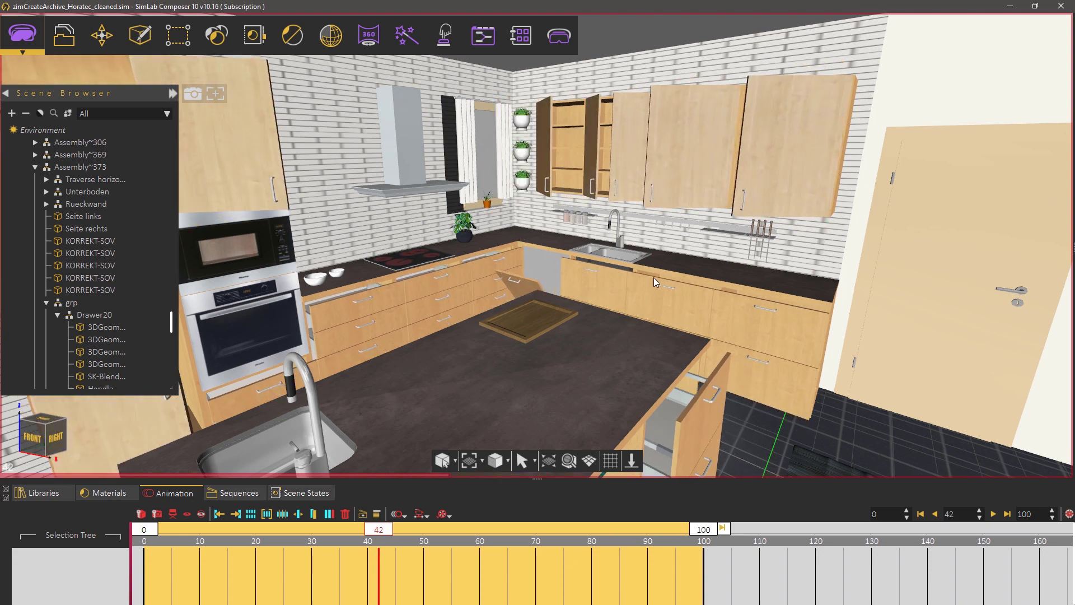
middle_click_drag(654, 277, 701, 335)
scroll(559, 338, "up", 3)
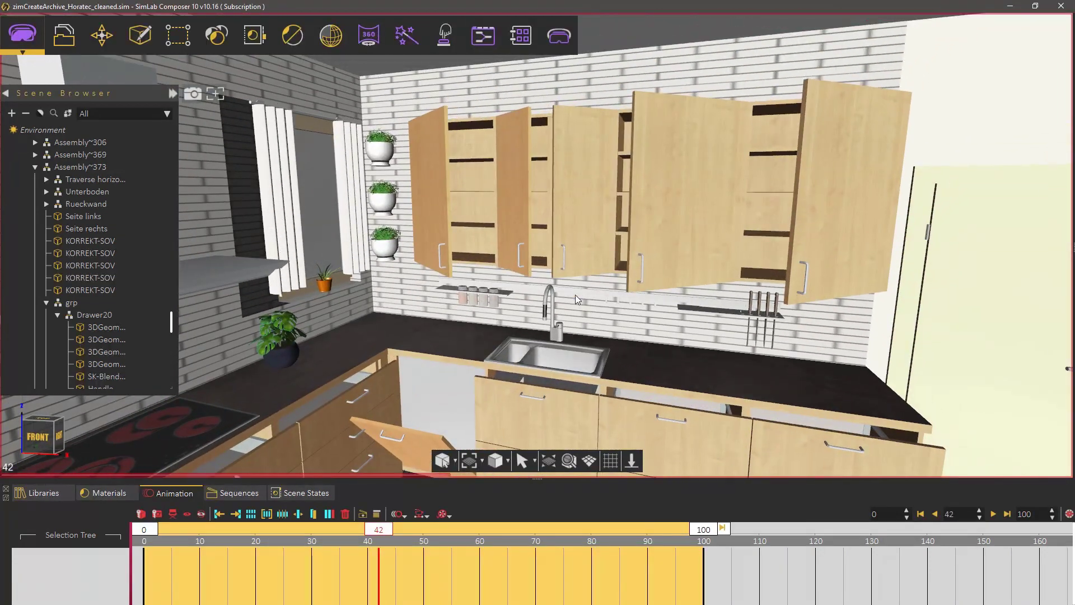
left_click_drag(362, 531, 140, 528)
Step: Inspect the multi-action list attached to the parent group of the second upper cabinet door above the sink
left_click(502, 206)
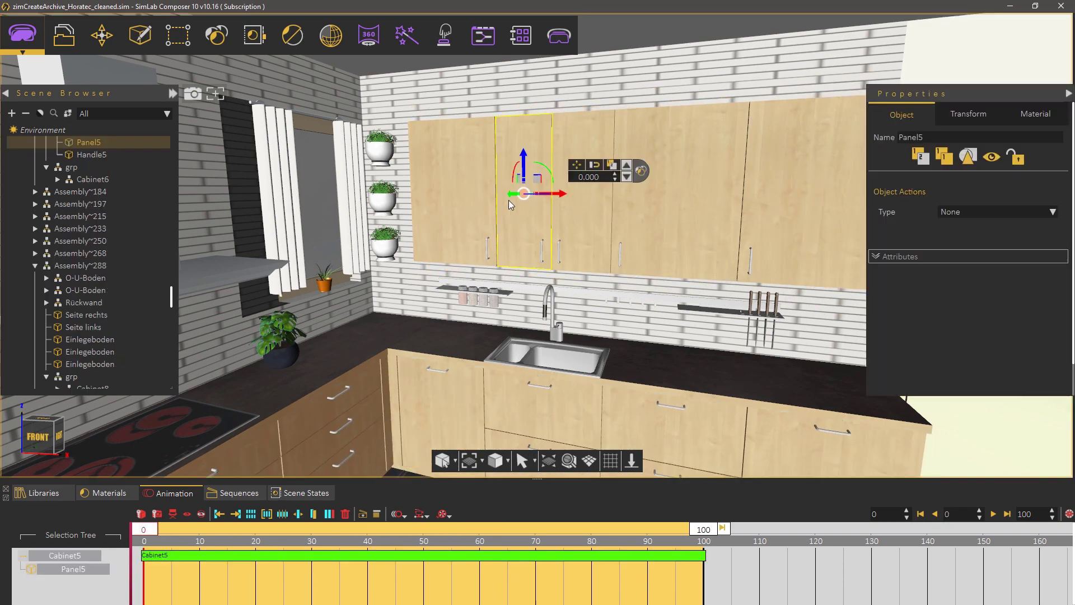
left_click(626, 166)
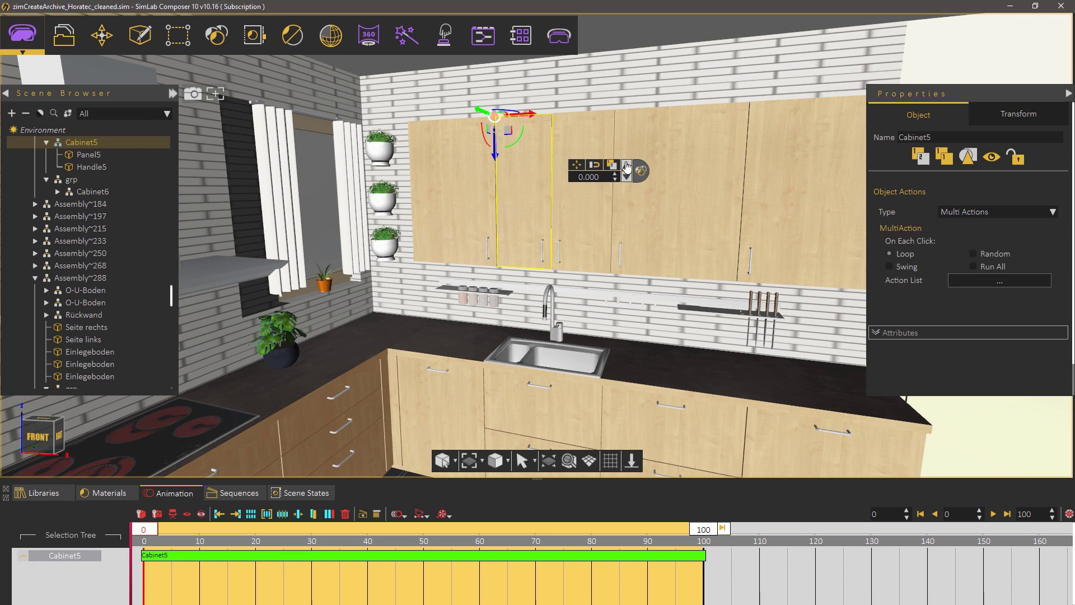
left_click(986, 283)
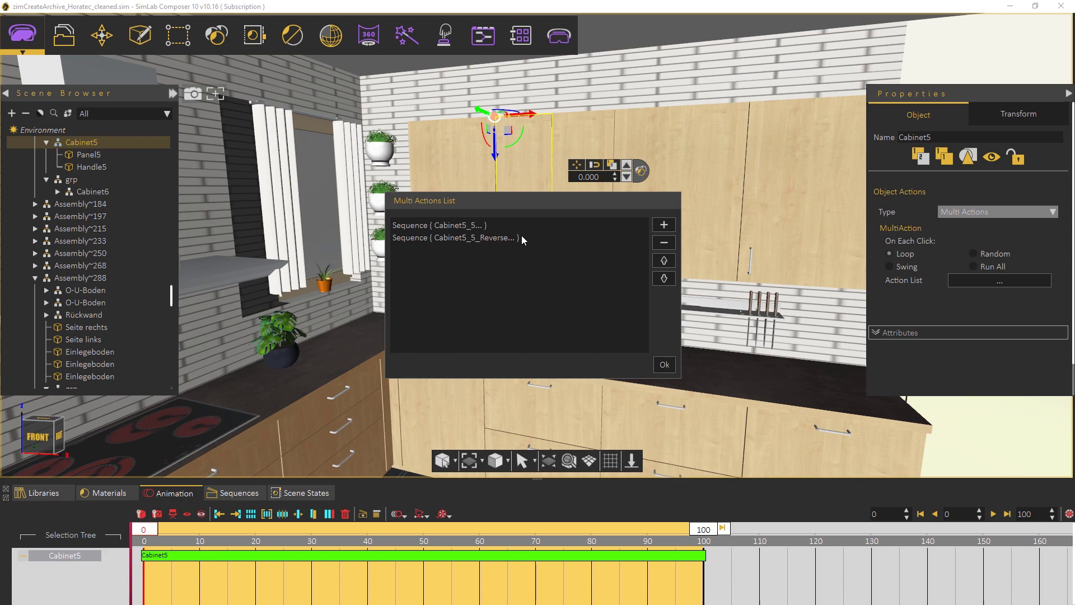
left_click(661, 366)
Step: Set the viewer start position on the floor beside the kitchen island and rotate the figure about 154 degrees
scroll(564, 356, "down", 2)
scroll(564, 355, "down", 3)
left_click(559, 35)
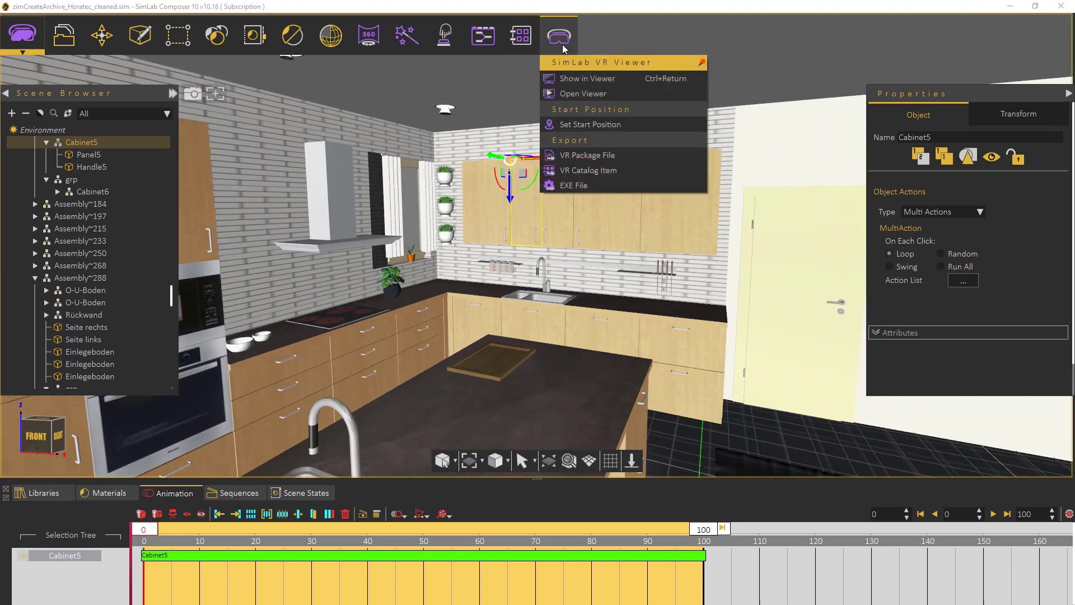
left_click(572, 123)
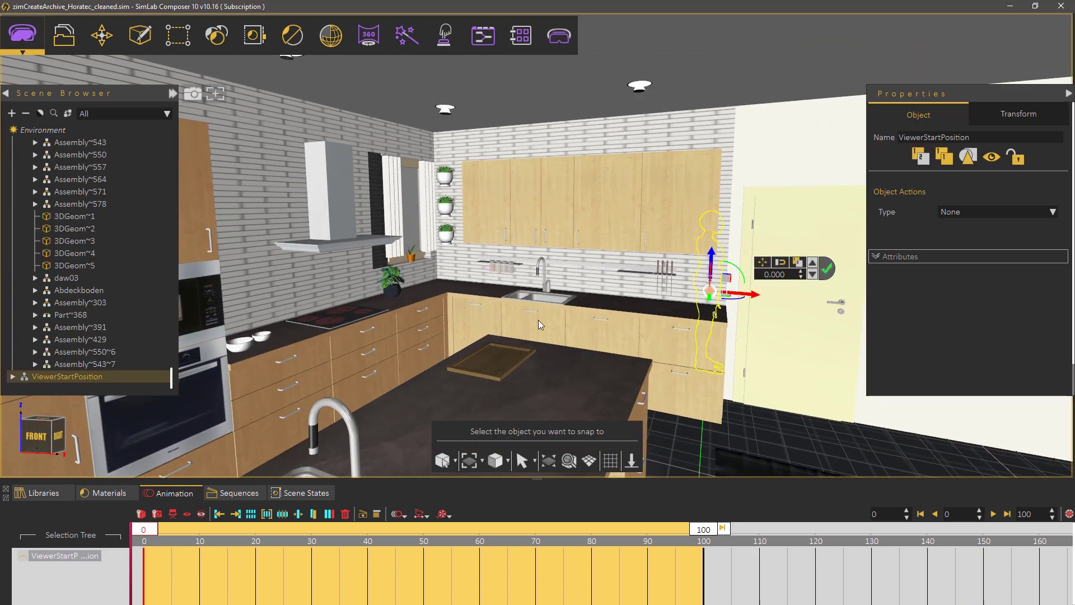
middle_click_drag(507, 245, 568, 304)
scroll(653, 369, "down", 2)
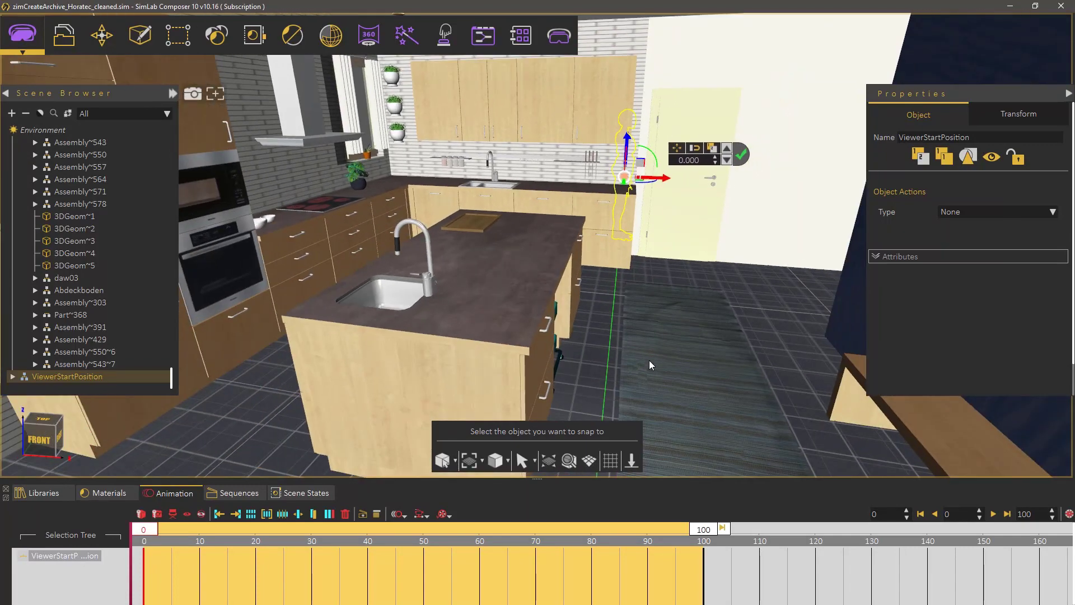
left_click(655, 383)
left_click_drag(673, 282, 803, 250)
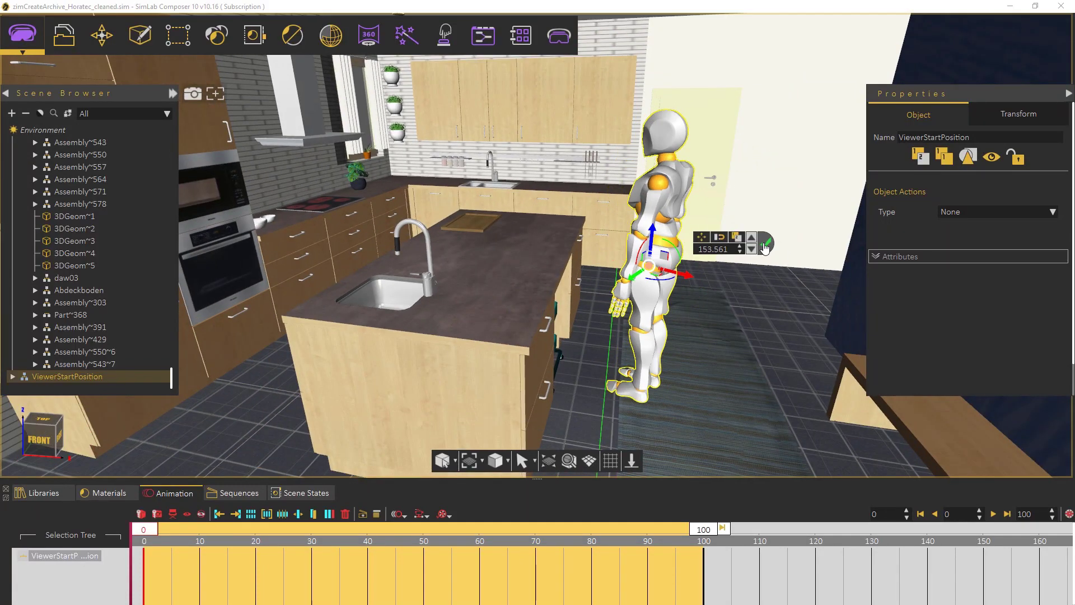
left_click(764, 245)
Step: Show the kitchen scene in SimLab VR Viewer using Desktop mode
left_click(560, 44)
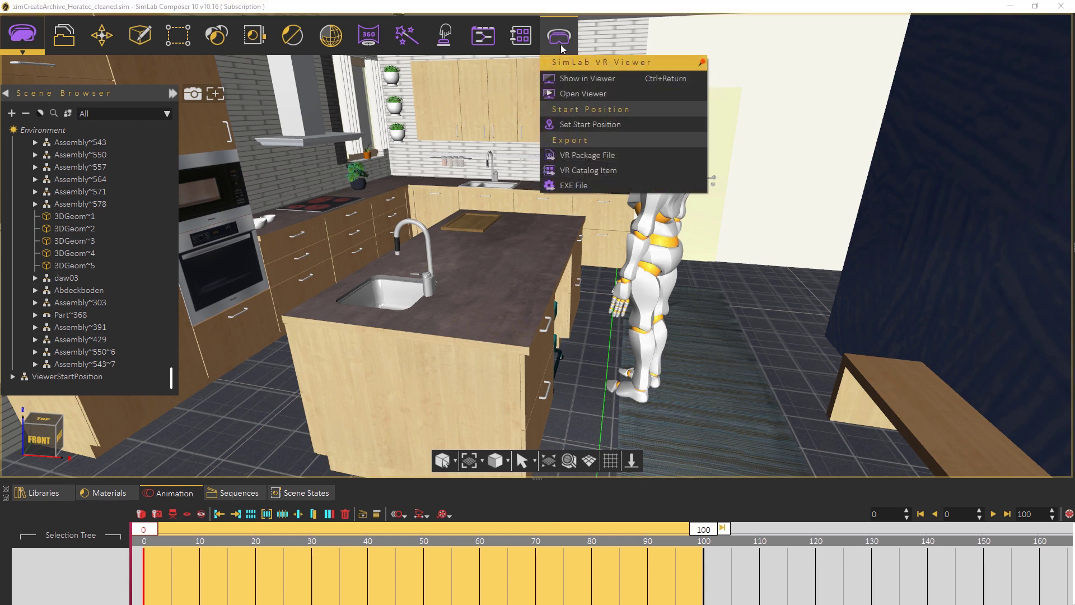
left_click(568, 79)
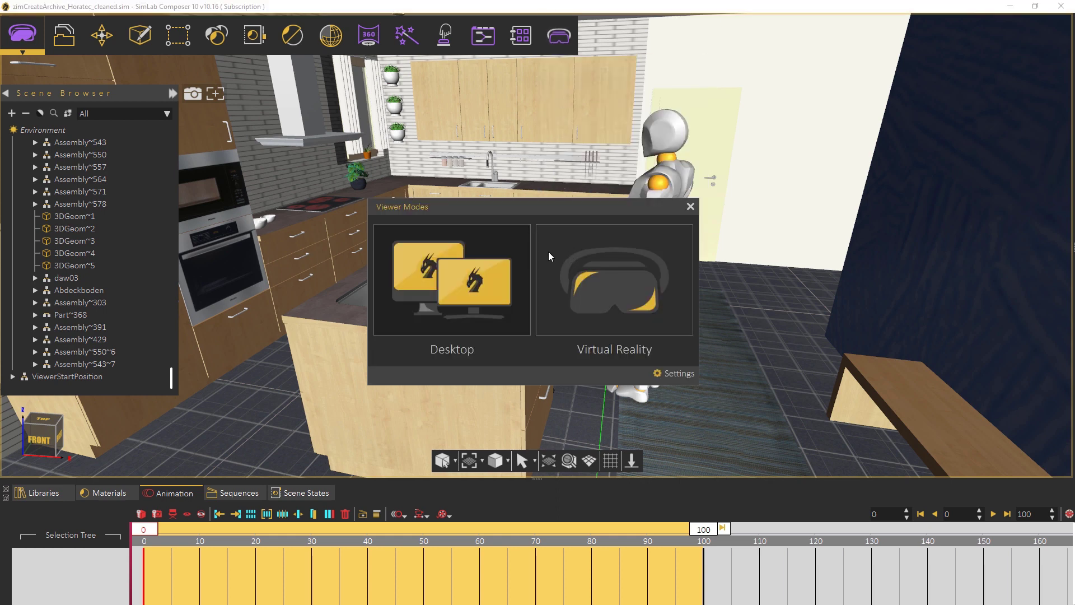
left_click(482, 251)
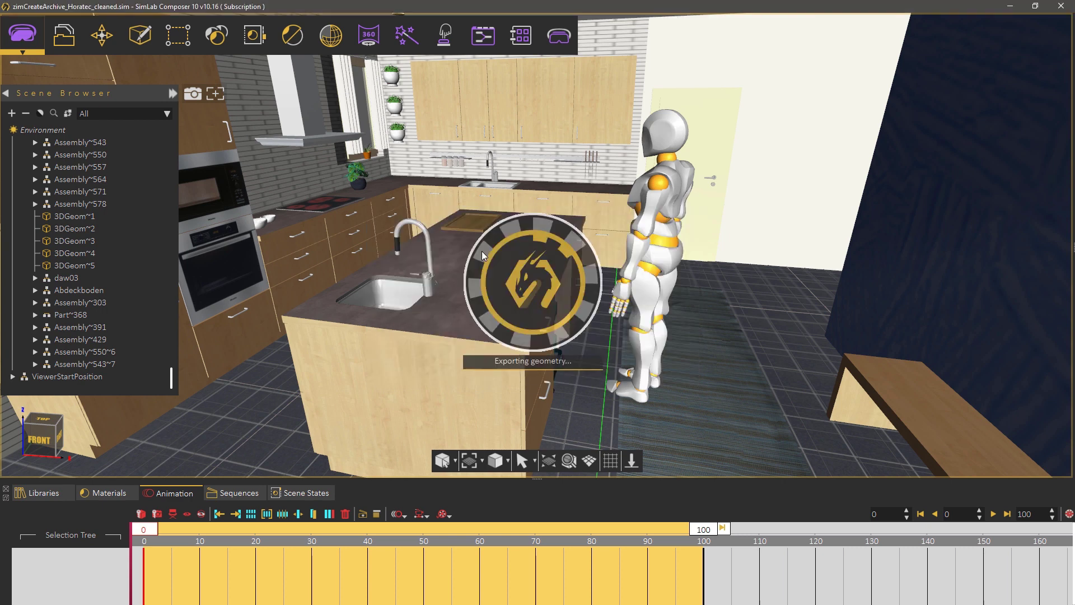